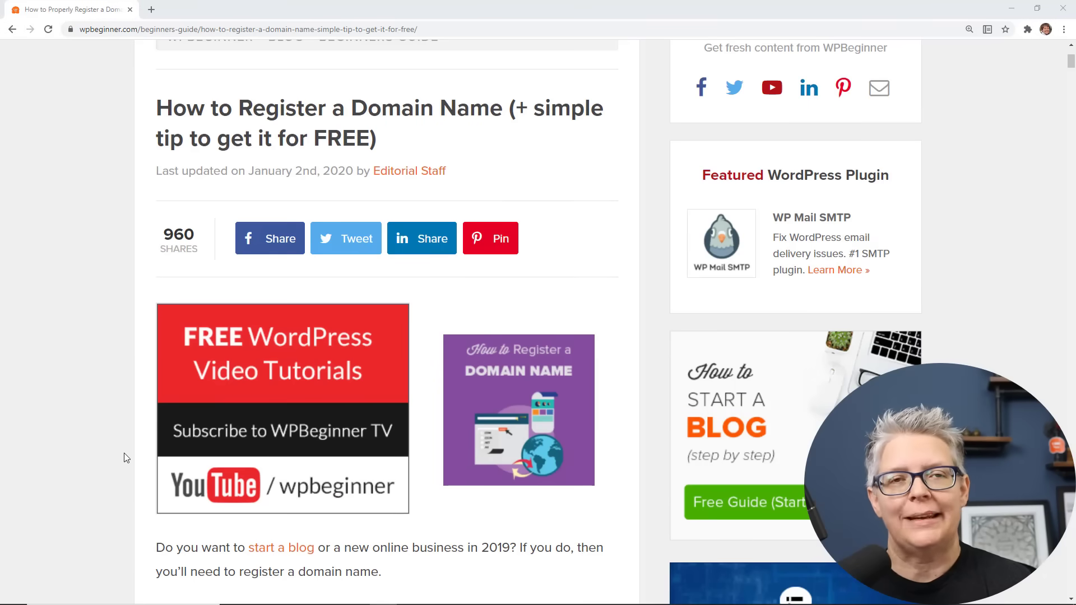
Scroll a little further down the 'How to Register a Domain Name' article
scroll(123, 453, down, 2)
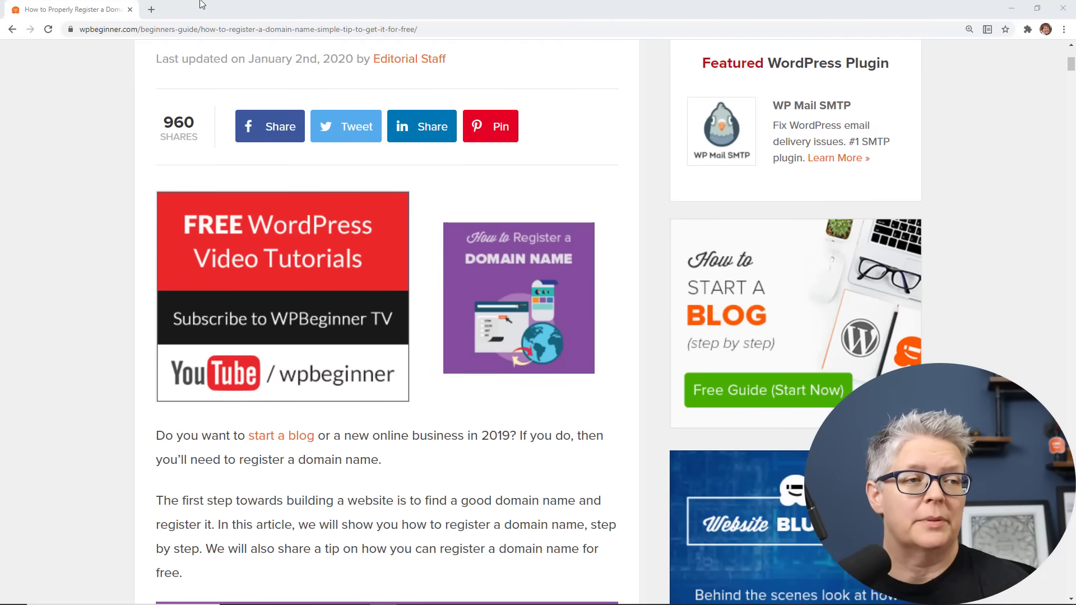
Load wpbeginner.com in the new tab, then return to the domain registration article
click(153, 8)
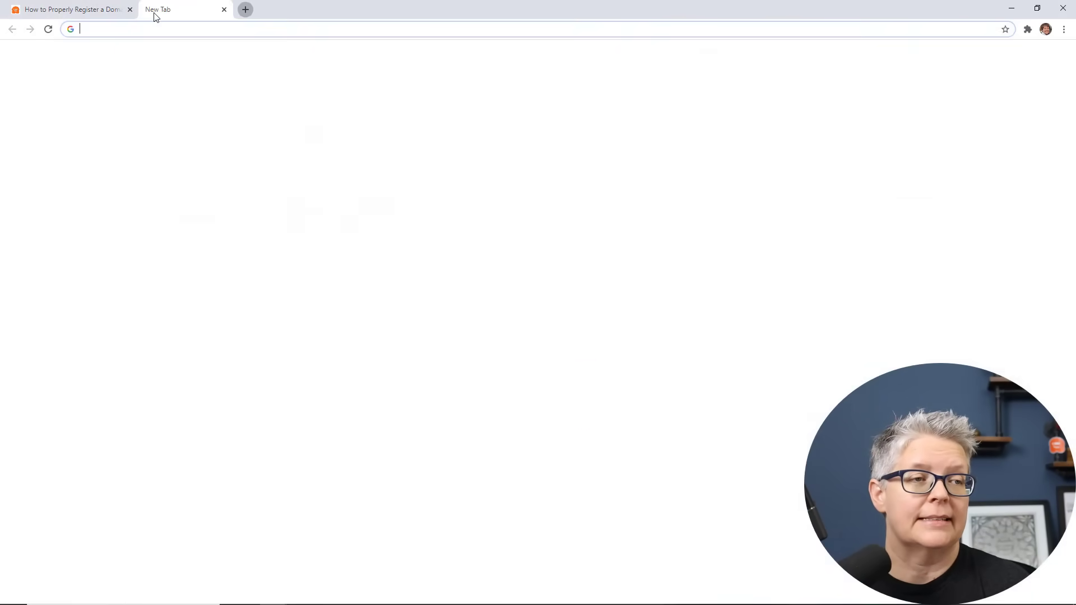
text(wpbeginner.com)
key(Return)
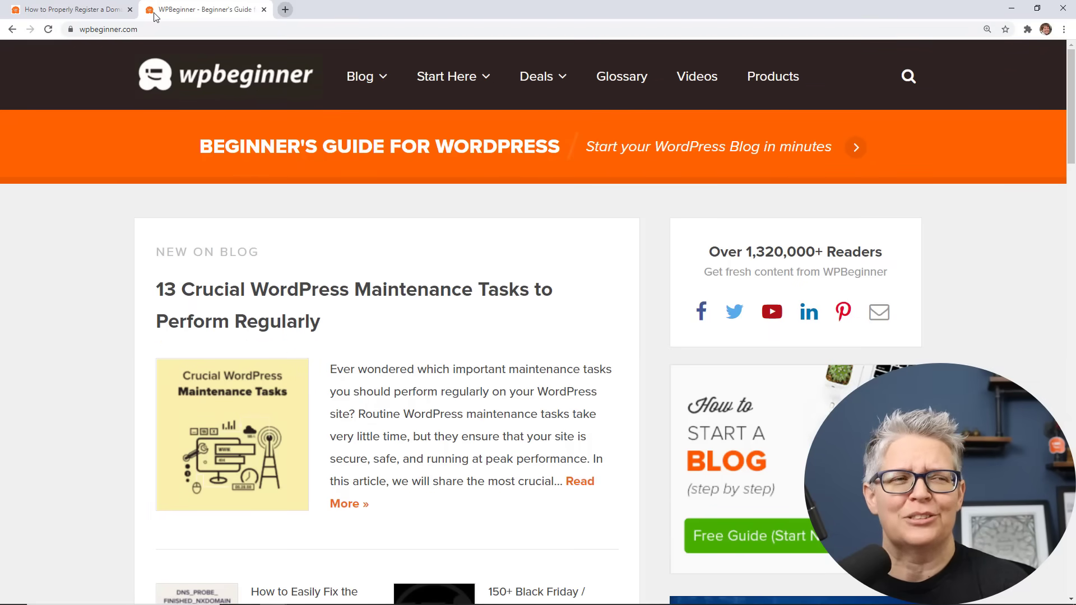
click(88, 16)
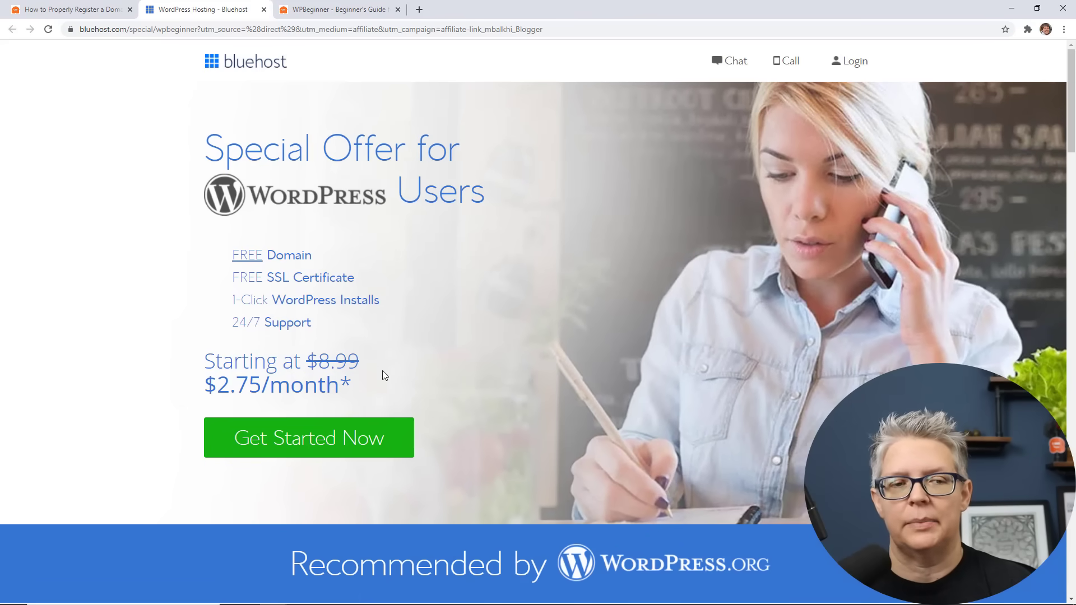
Start the Bluehost signup and review the Basic, Plus and Choice Plus plan prices
click(320, 446)
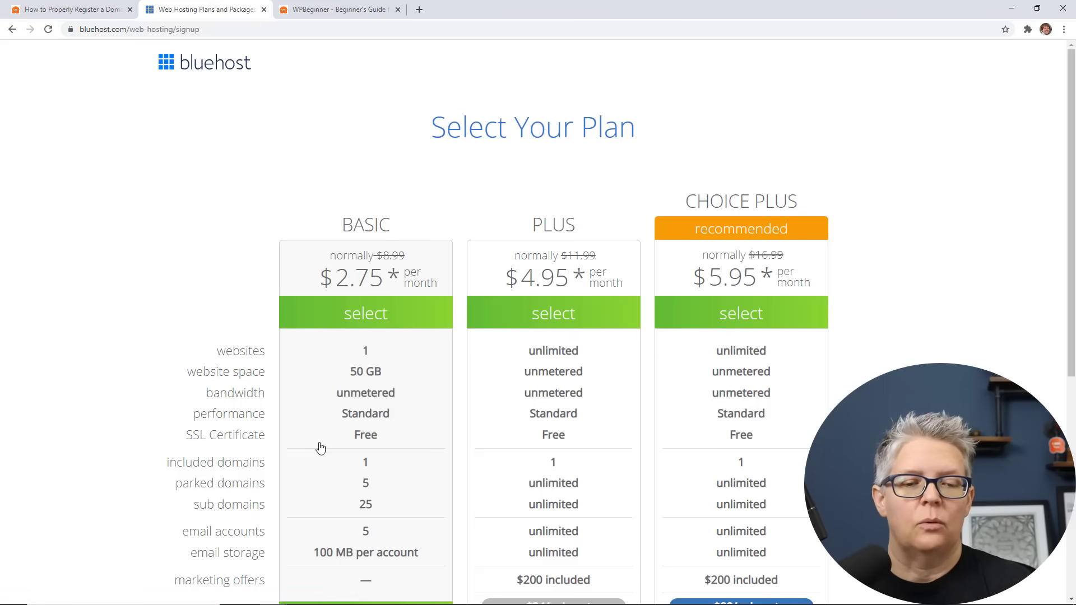
scroll(320, 446, down, 3)
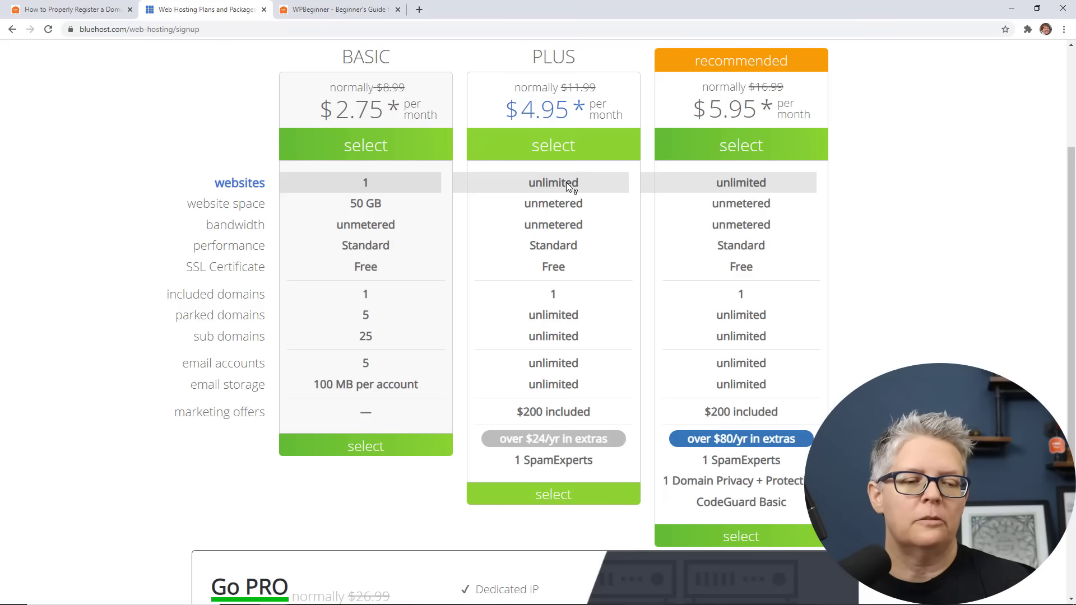
Choose the Basic plan and register the new domain startmynewwebsite.com
click(374, 455)
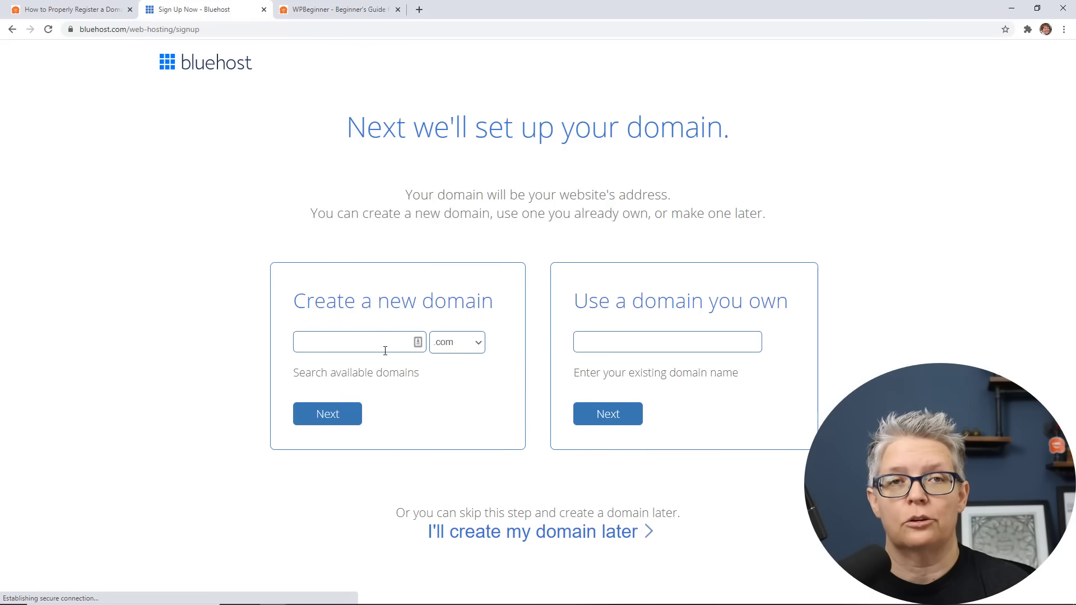
text(startmynewwebsite)
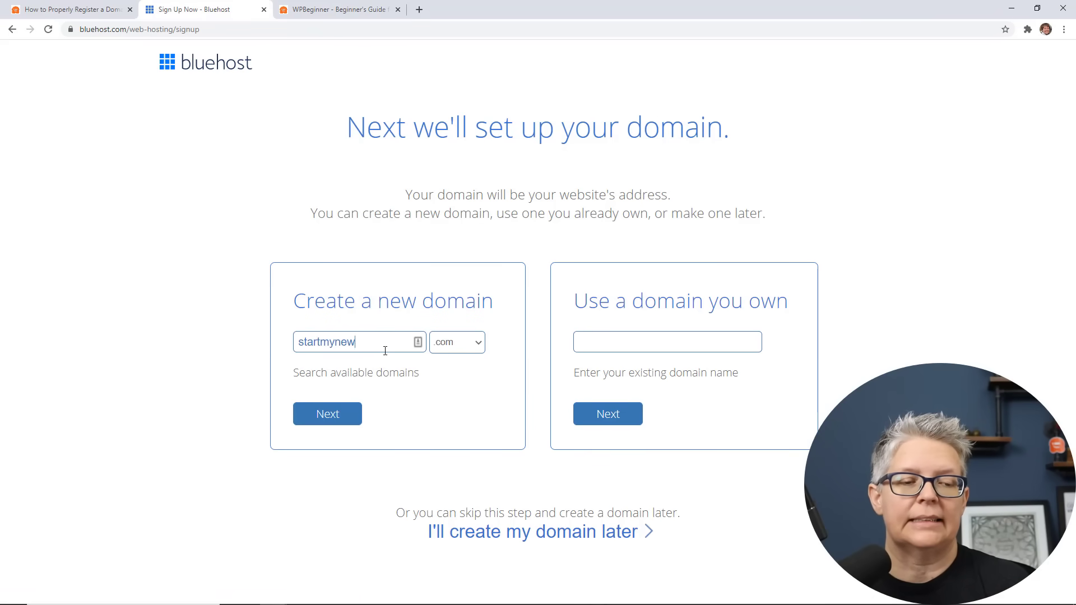
click(339, 418)
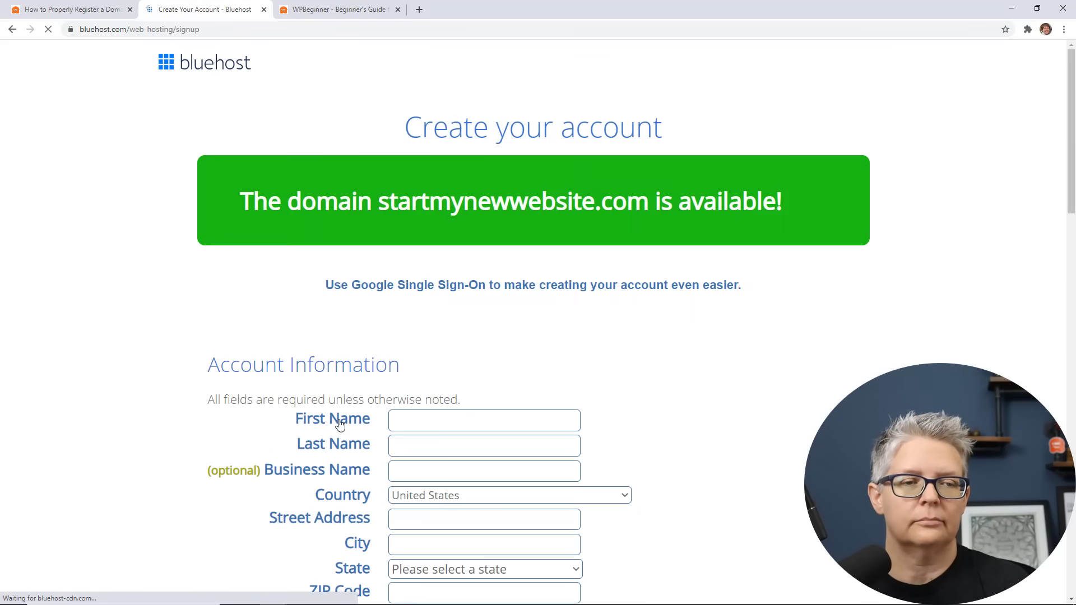
scroll(583, 217, down, 5)
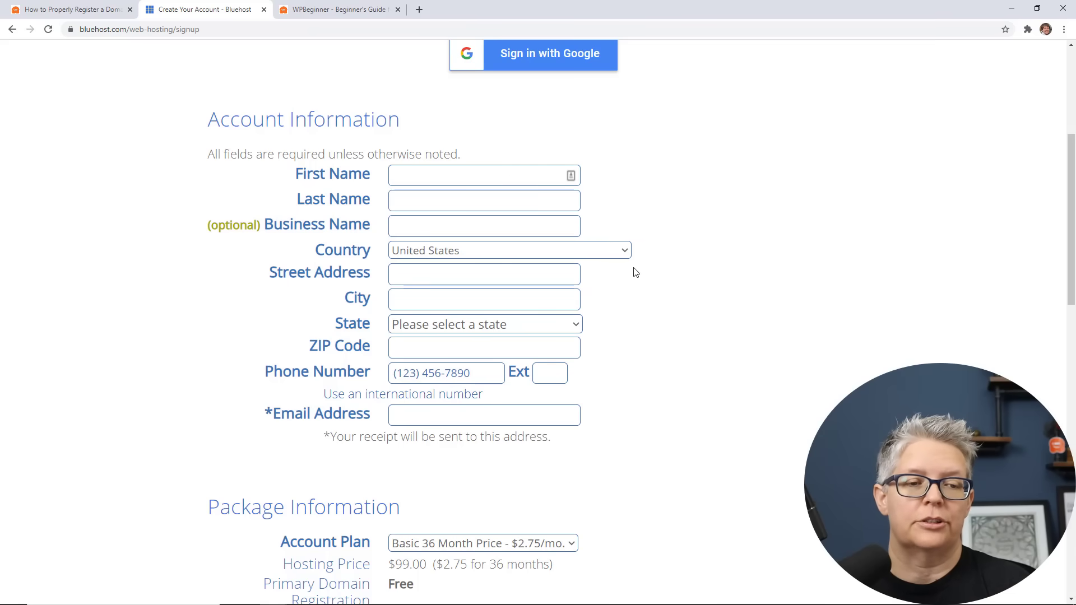
scroll(636, 272, down, 6)
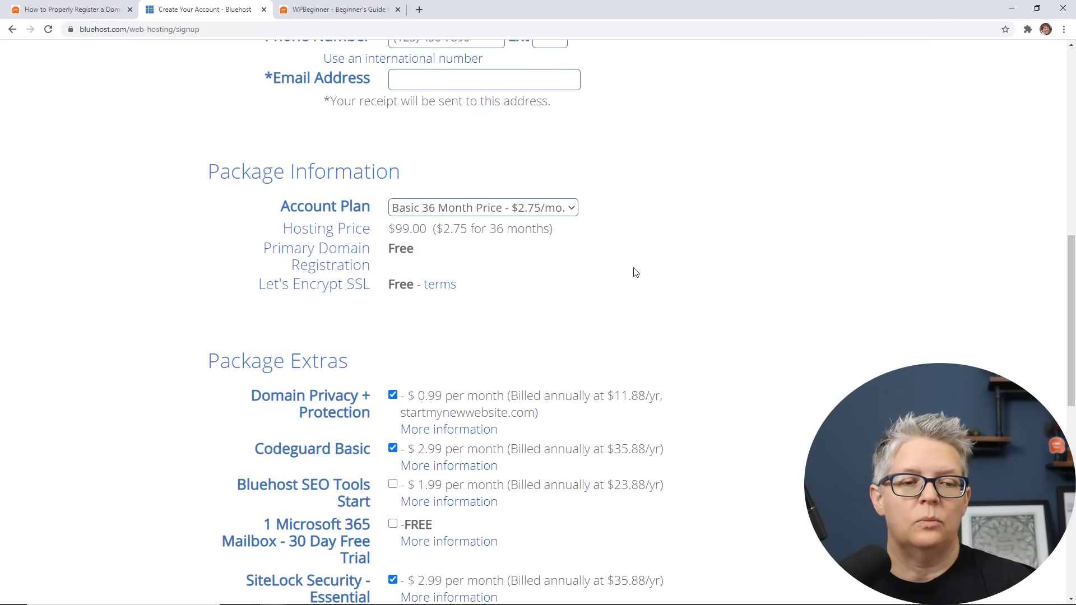
Change the account plan to Basic 12 Month at $4.95/mo, making hosting $59.40
scroll(635, 272, down, 1)
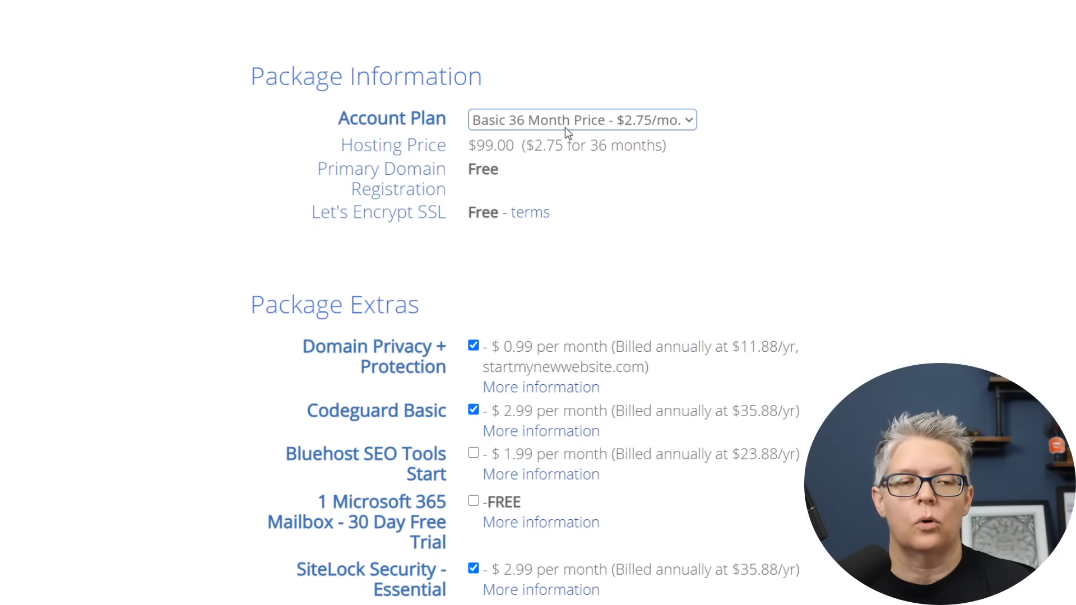
click(580, 125)
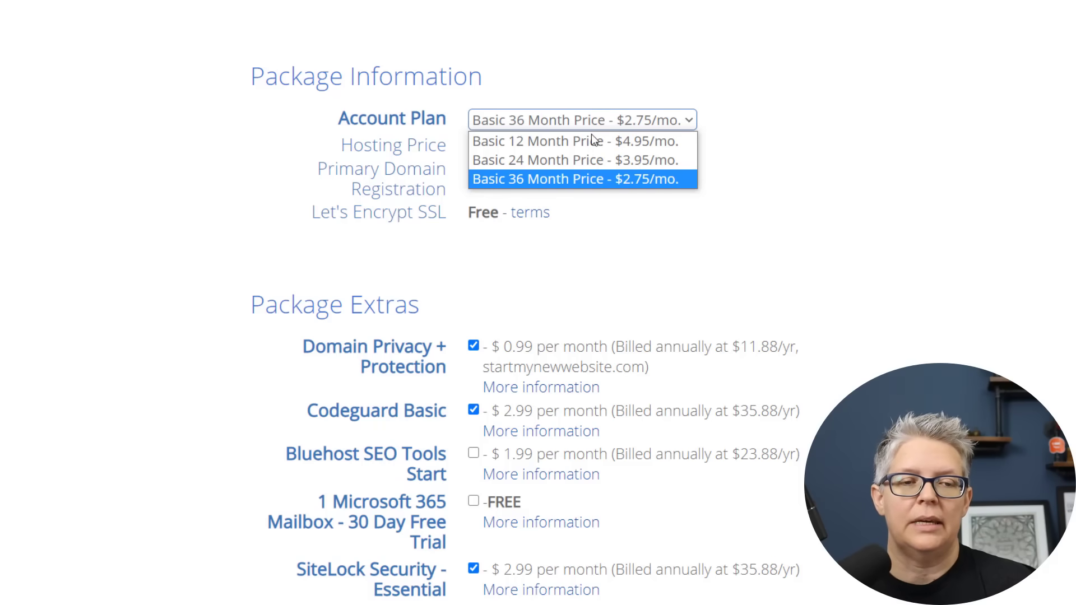
click(629, 177)
key(Up)
key(Up)
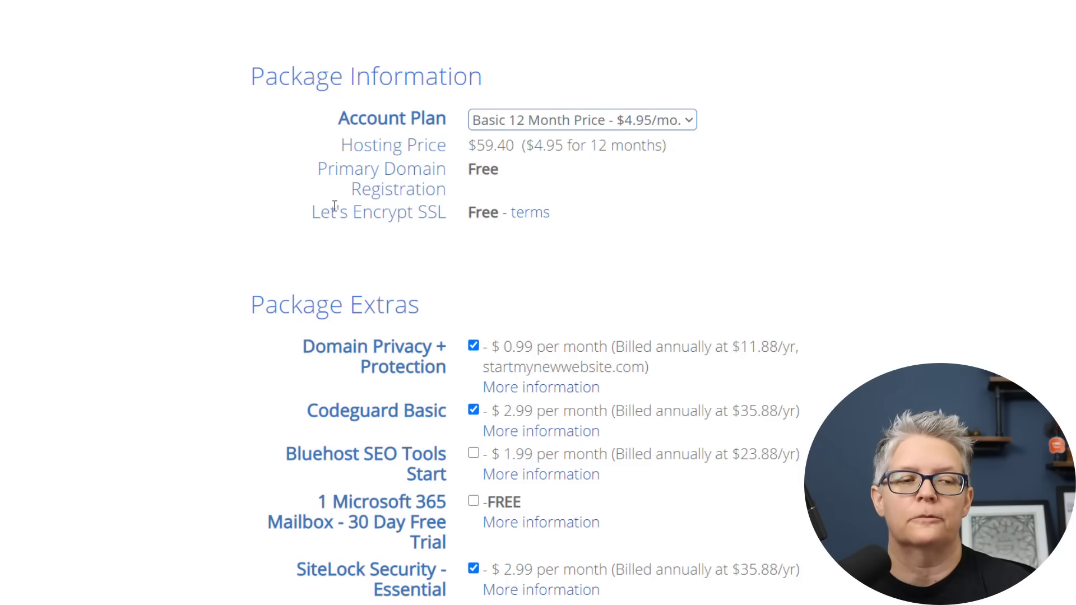
Remove Domain Privacy + Protection, Codeguard Basic and SiteLock Security from the package
scroll(617, 250, down, 3)
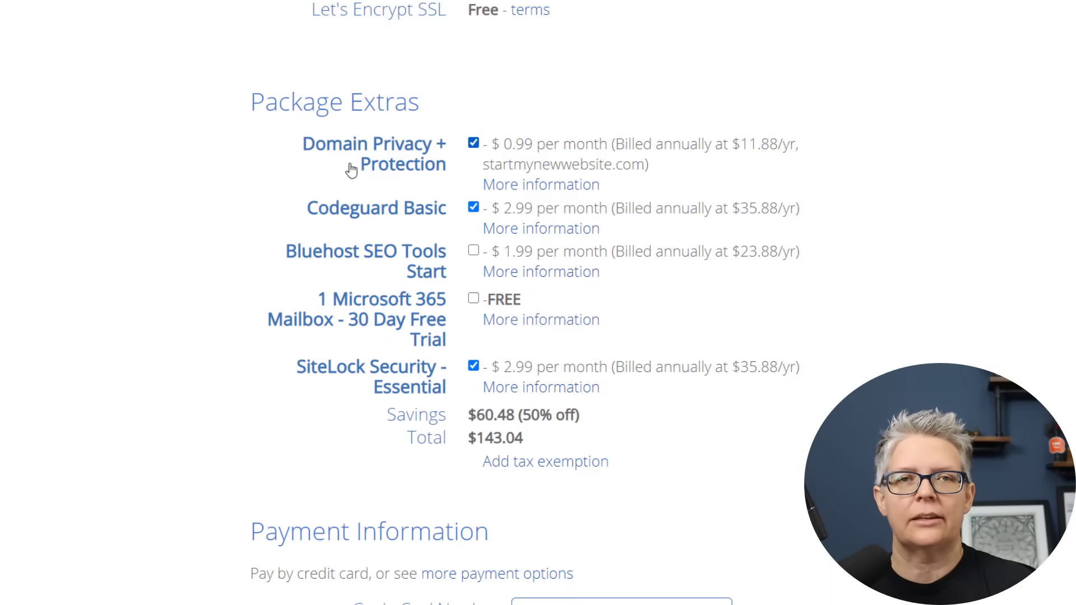
click(474, 145)
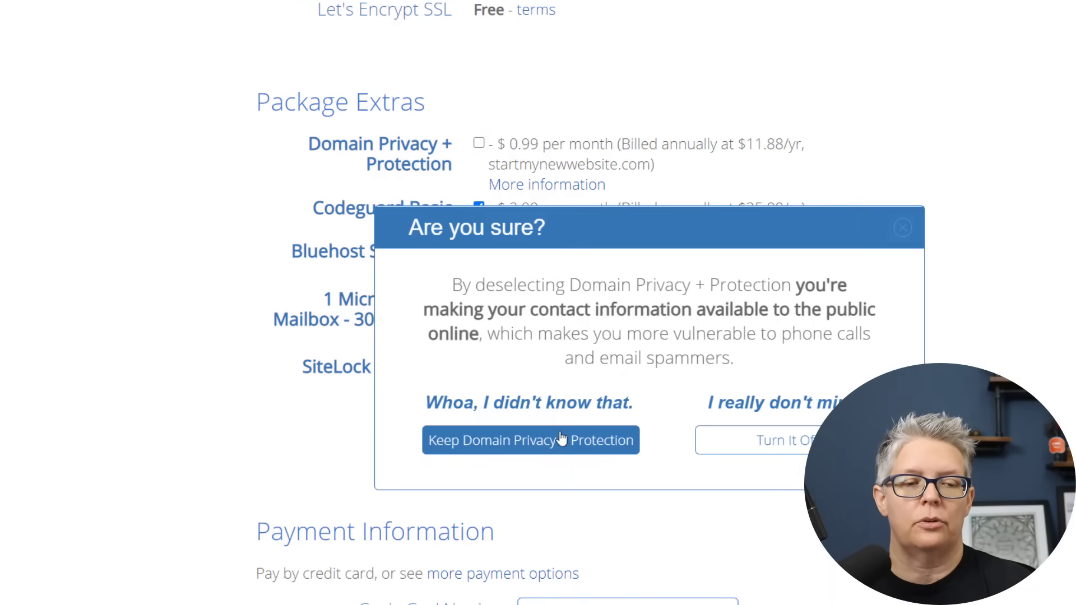
click(750, 451)
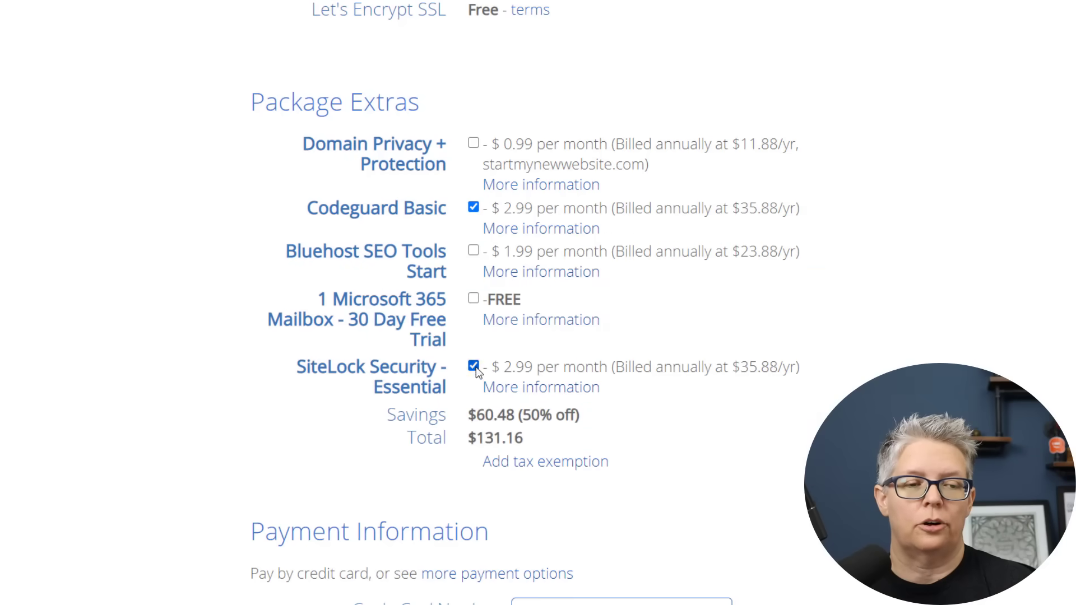
click(473, 207)
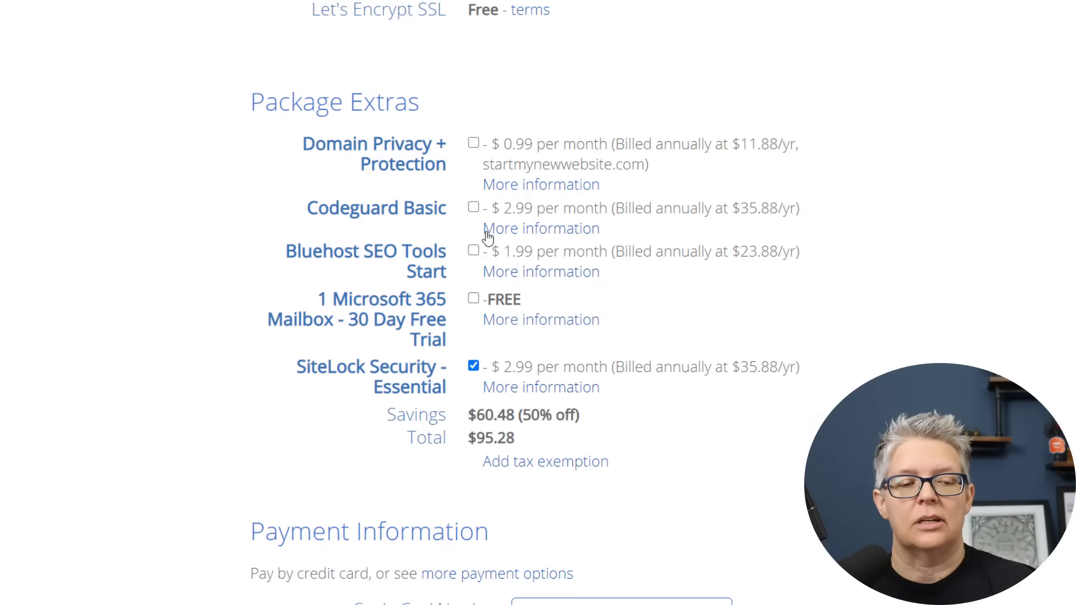
click(474, 366)
Switch the account plan back to Basic 36 Month, totalling $99.00
scroll(550, 423, up, 3)
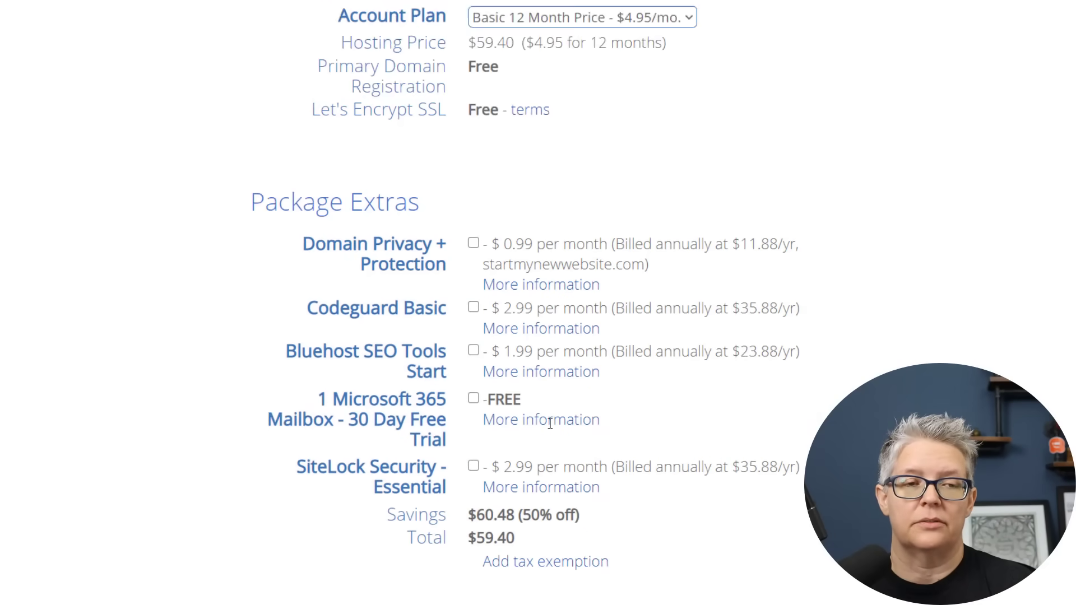
click(595, 52)
click(587, 111)
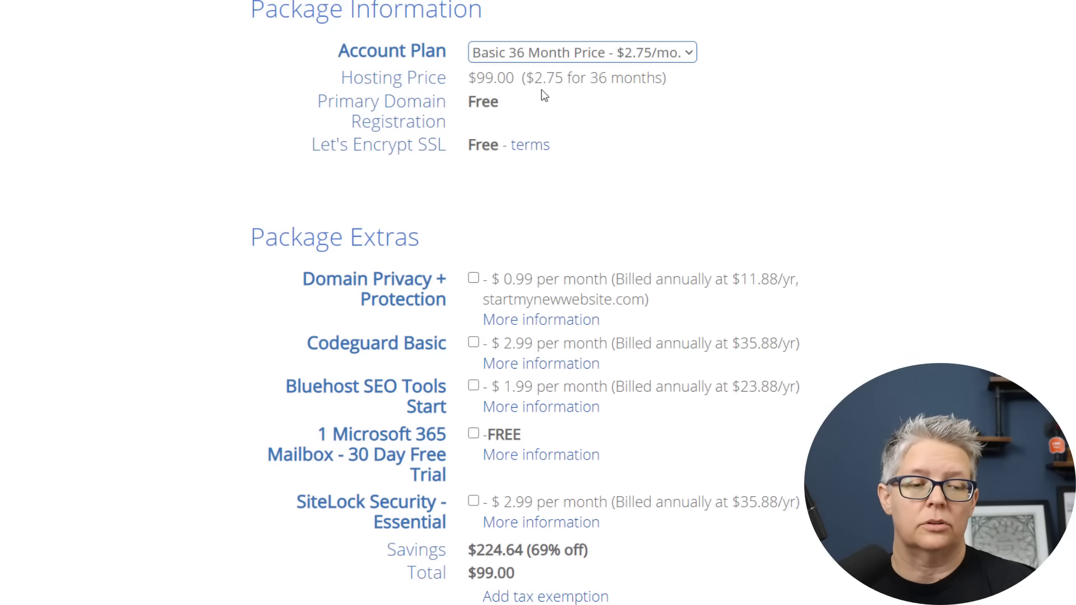
scroll(583, 252, down, 2)
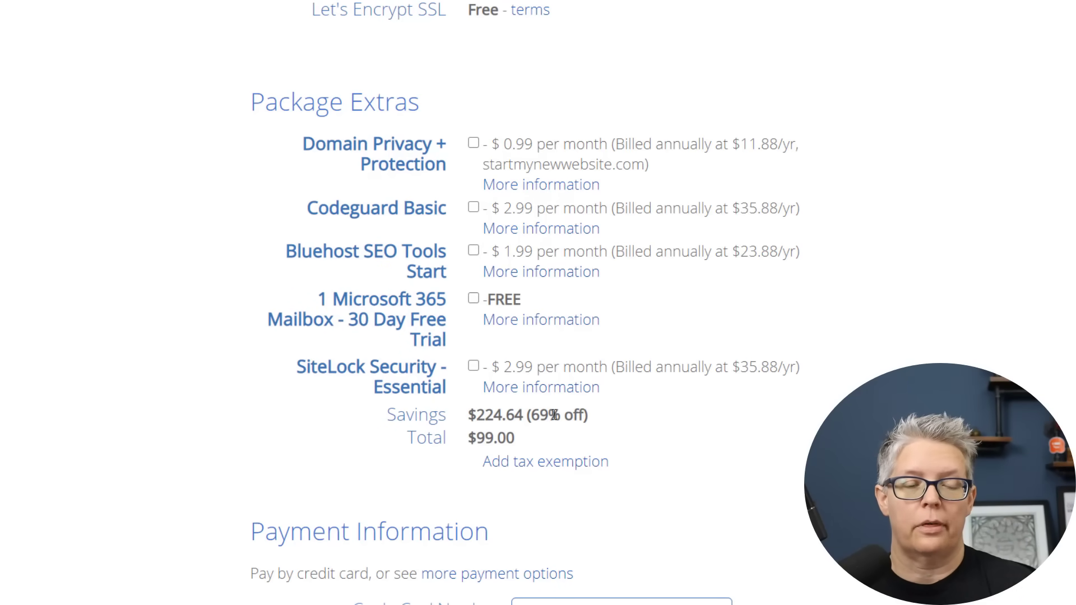
Agree to the Auto Renewal Terms, Terms of Service and Privacy Notice under Payment Information
scroll(555, 414, down, 8)
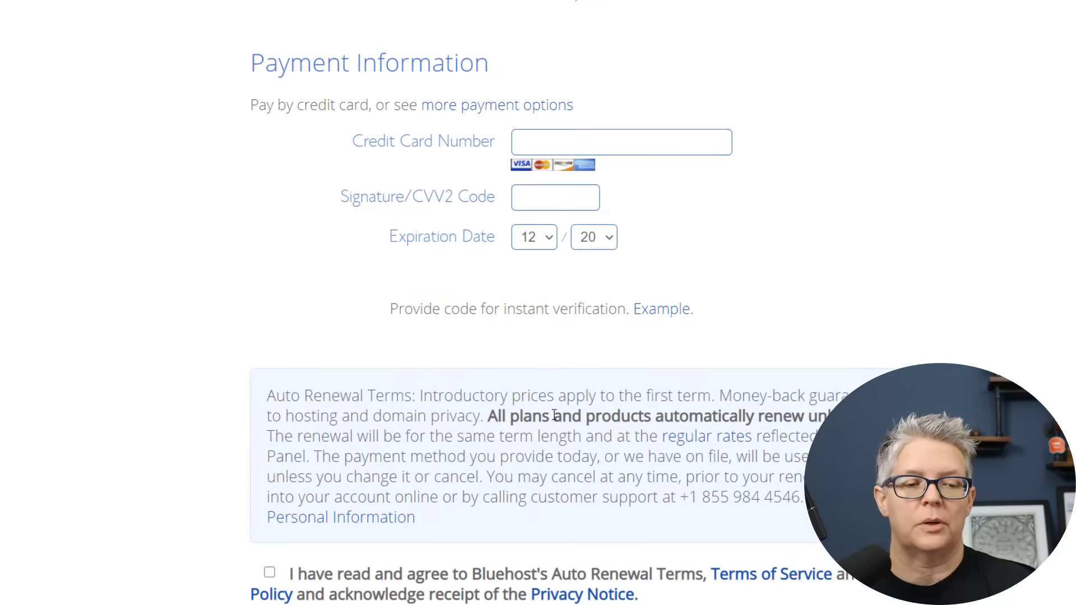
scroll(729, 318, down, 1)
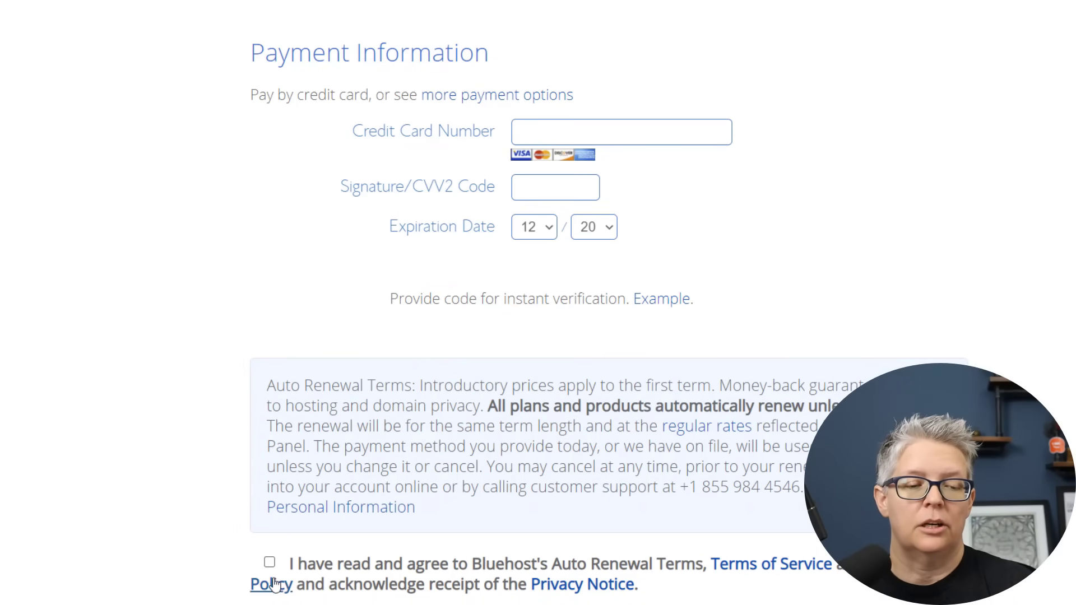
click(269, 562)
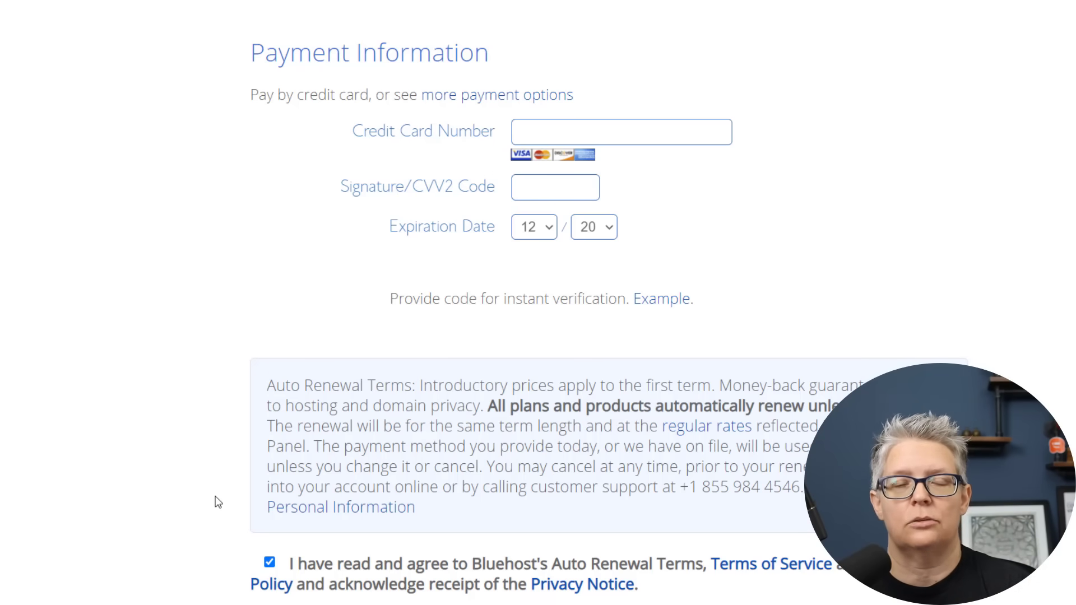
scroll(219, 501, up, 15)
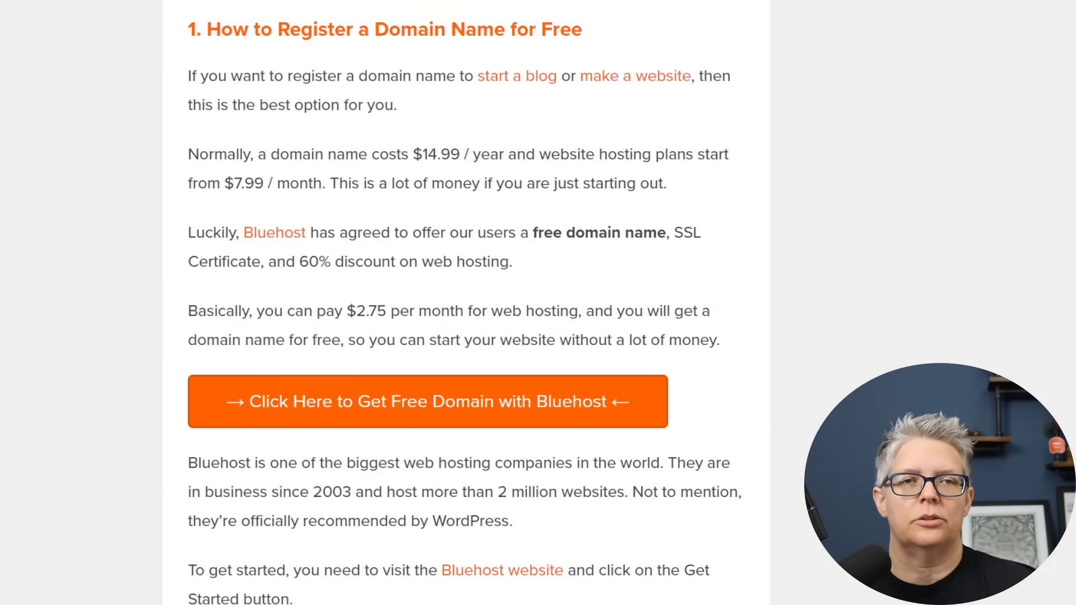
Open domain.com in a new browser tab
scroll(110, 224, down, 4)
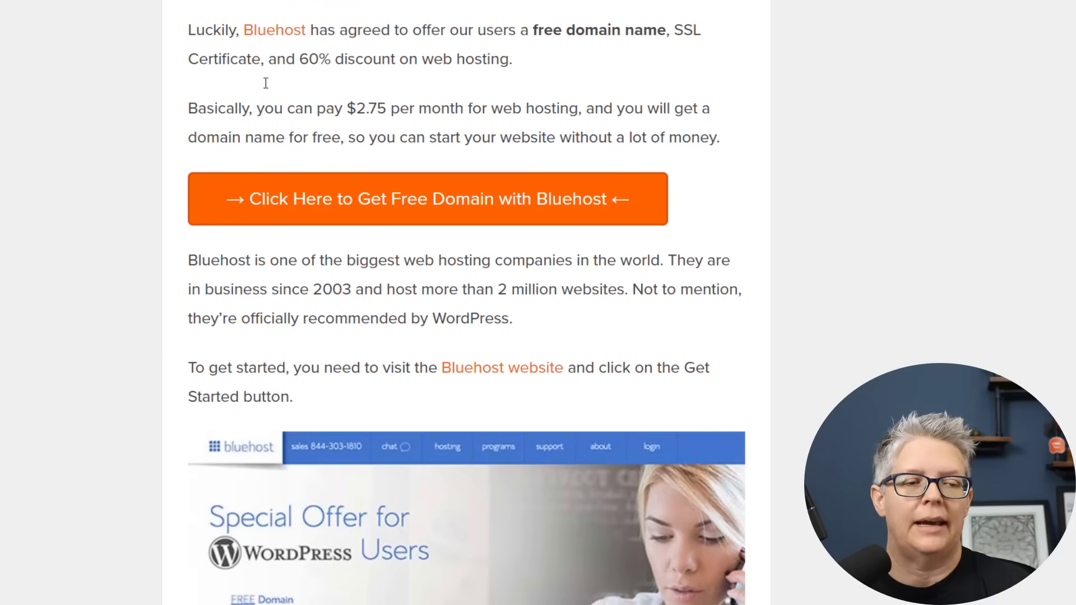
key(ctrl+t)
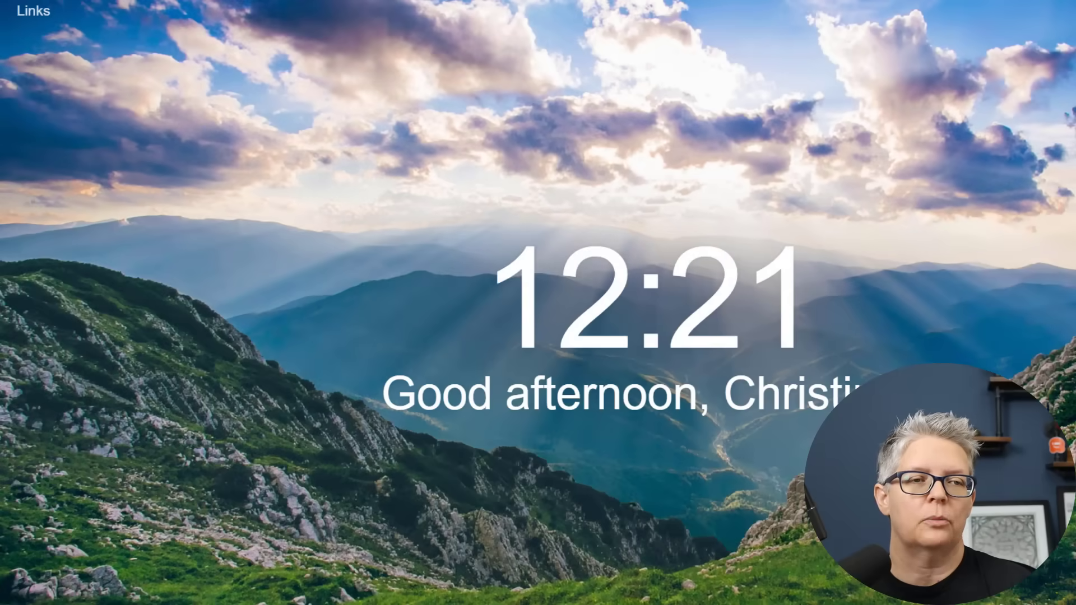
text(domain.com)
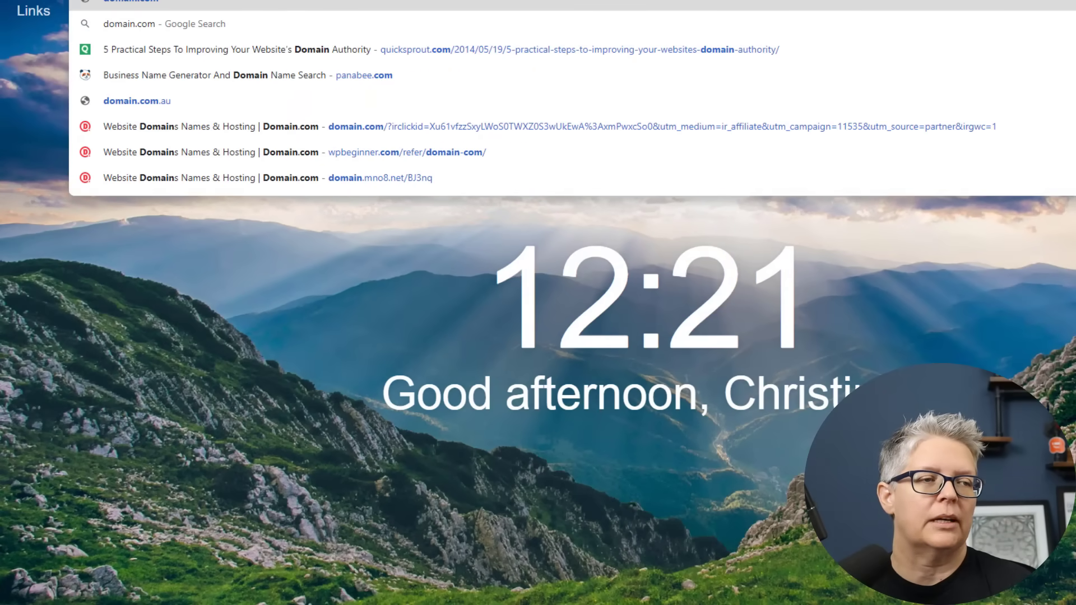
key(Return)
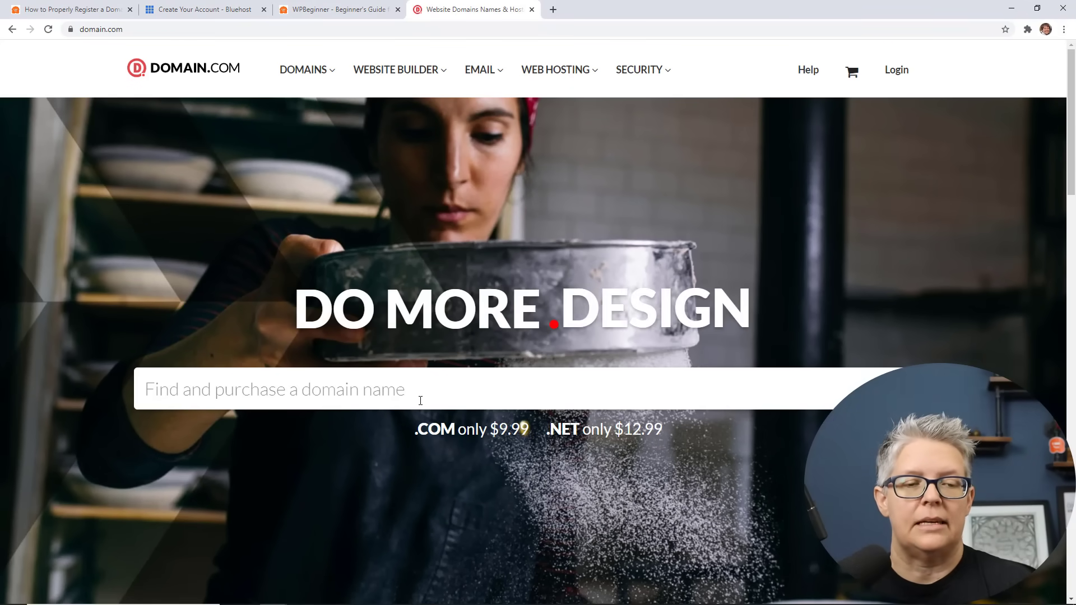
Search Domain.com for startmynewwebiste.com
text(startmynewwebiste.com)
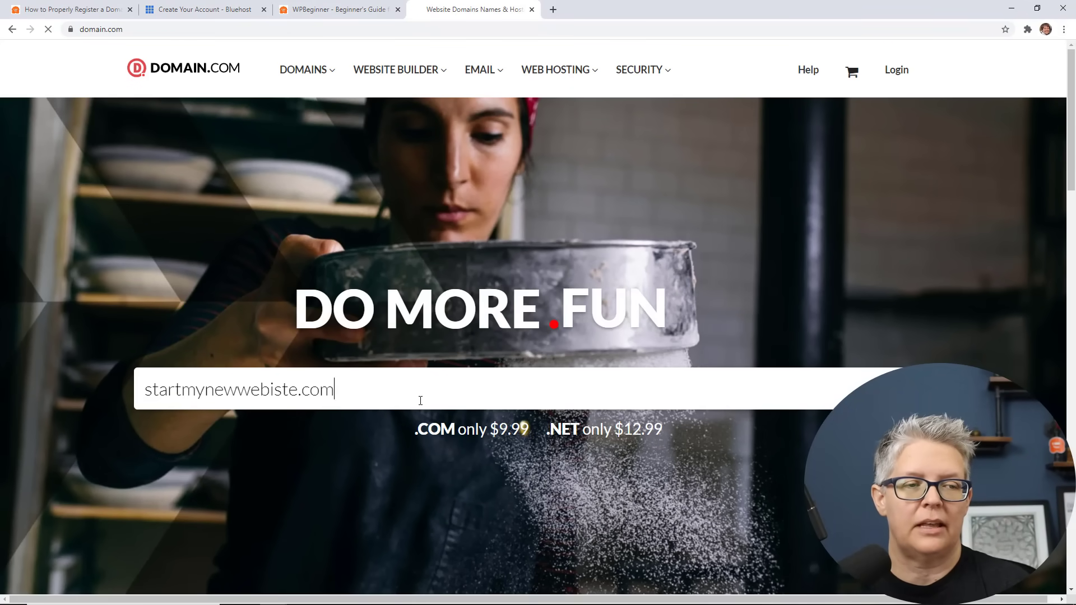
key(Return)
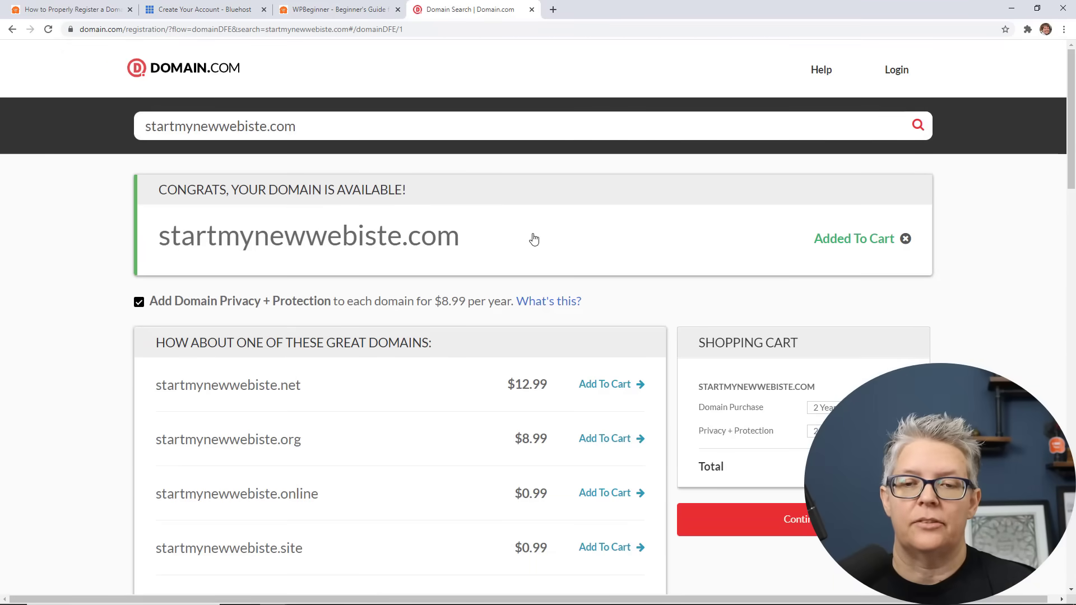
scroll(948, 361, down, 1)
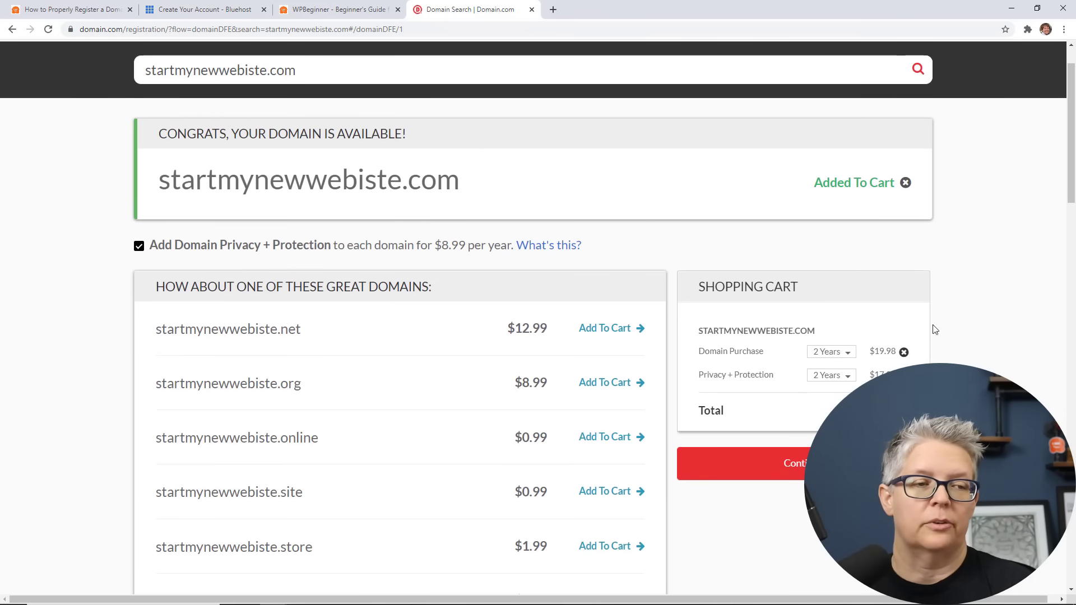
scroll(706, 230, down, 1)
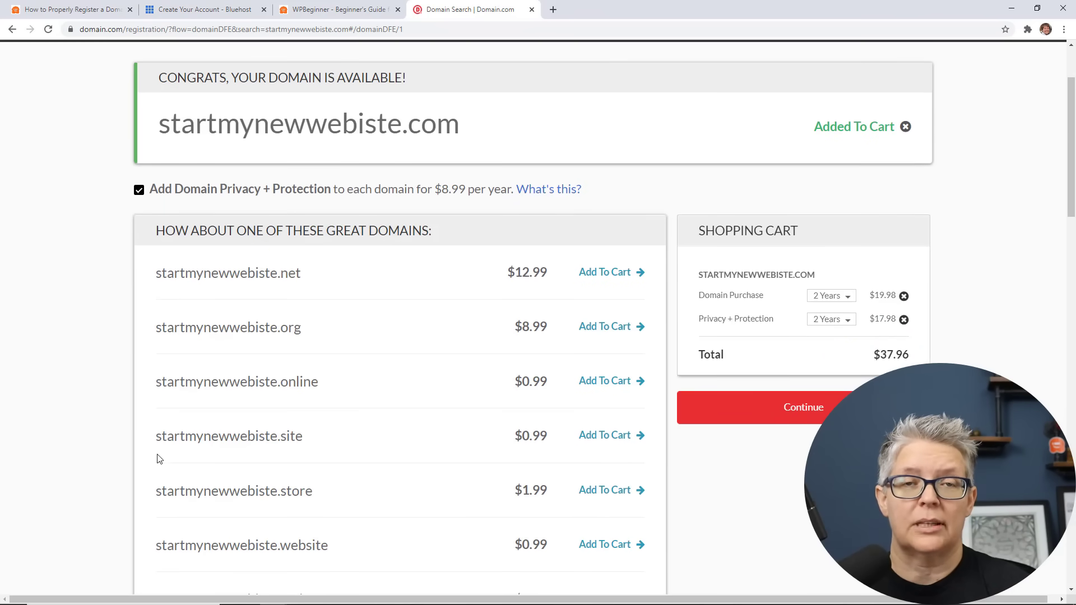
Drop Domain Privacy + Protection from the cart and set registration to 1 Year ($9.99)
click(137, 191)
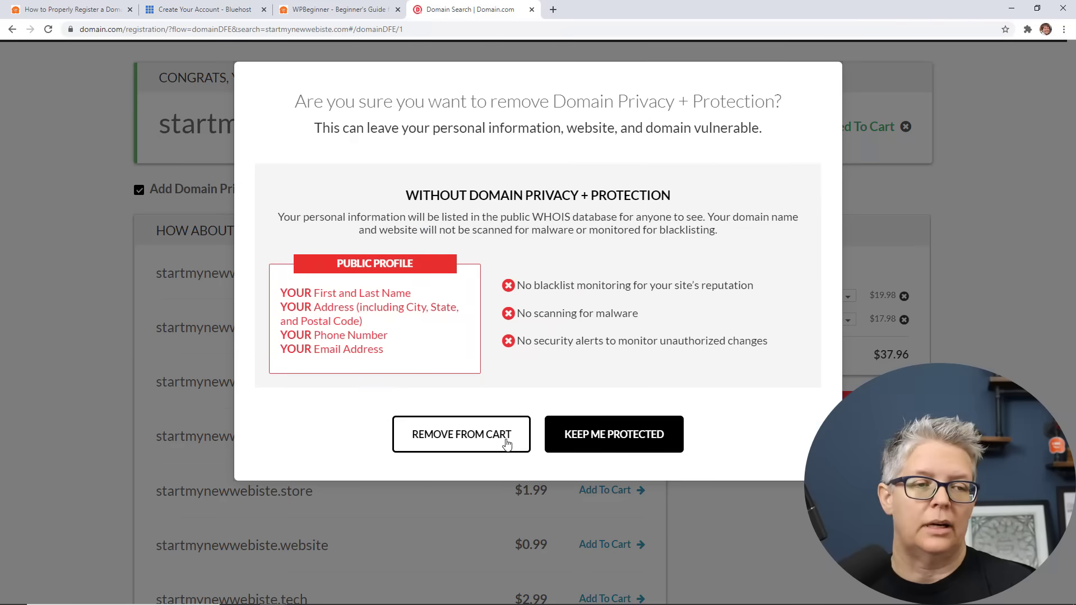
click(506, 443)
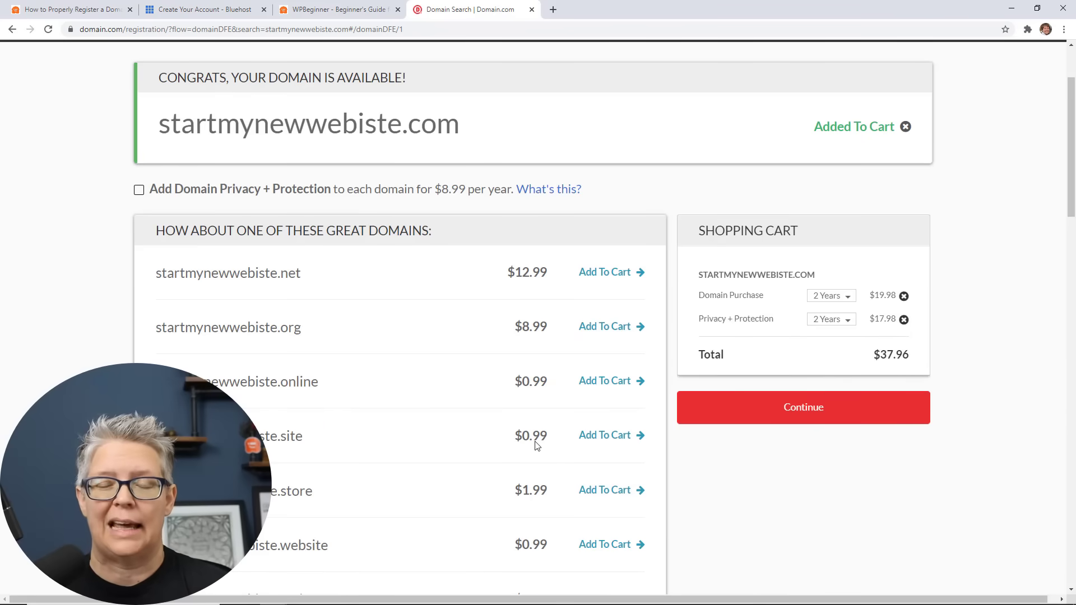
scroll(543, 336, down, 1)
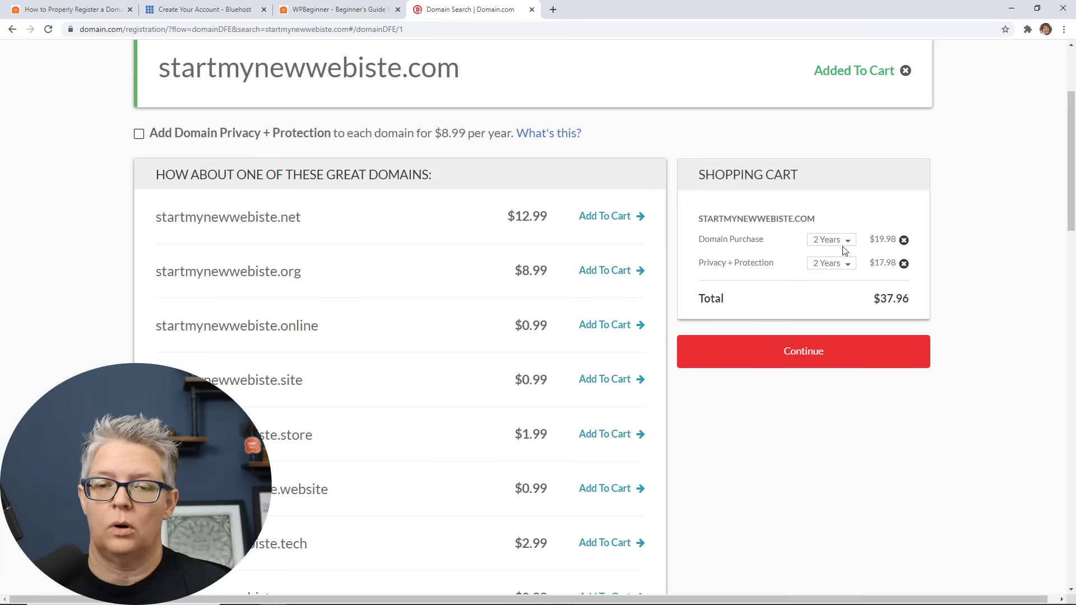
click(904, 263)
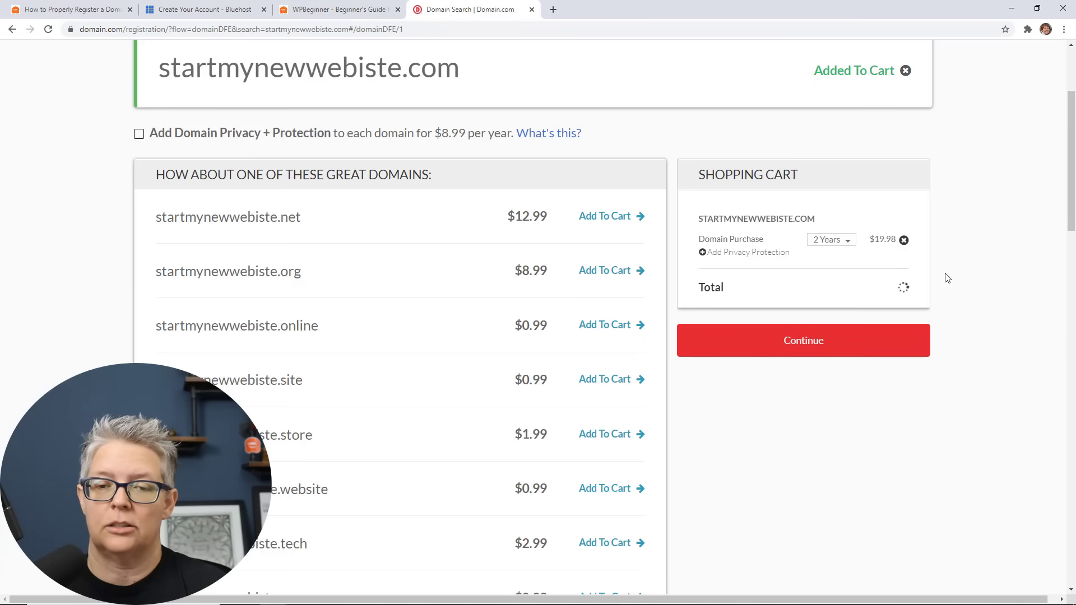
click(846, 247)
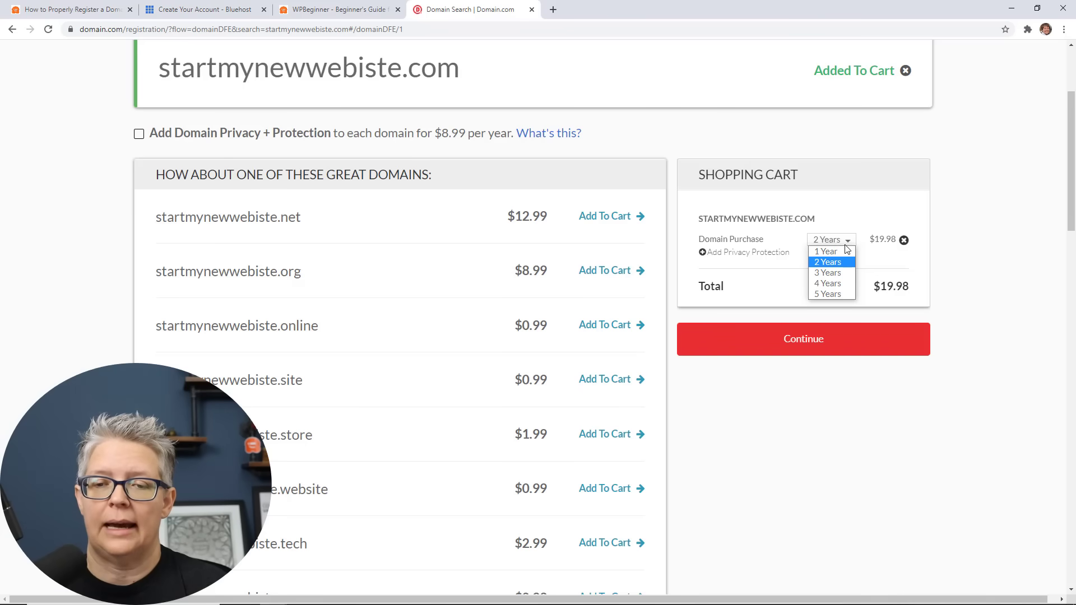
click(838, 251)
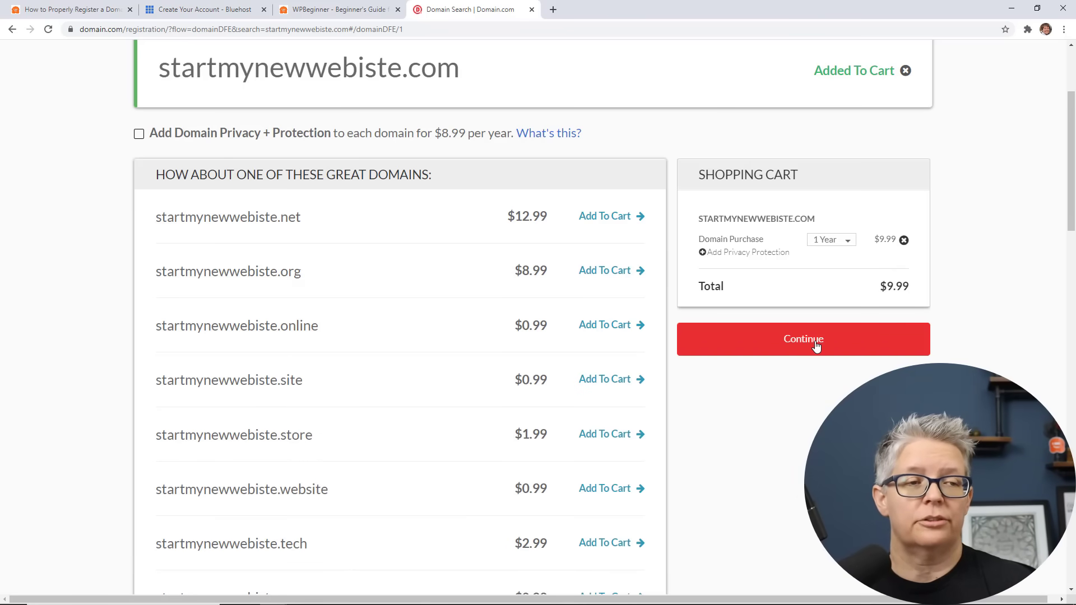
Skip the upgrade offers and proceed to billing checkout for the $9.99 domain order
click(816, 347)
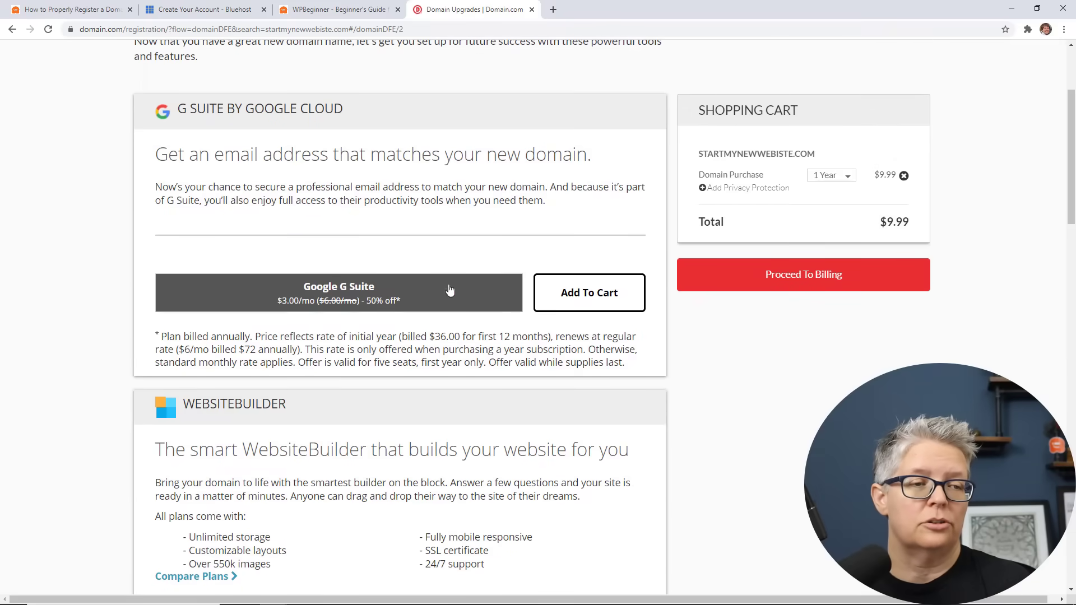
scroll(235, 232, down, 10)
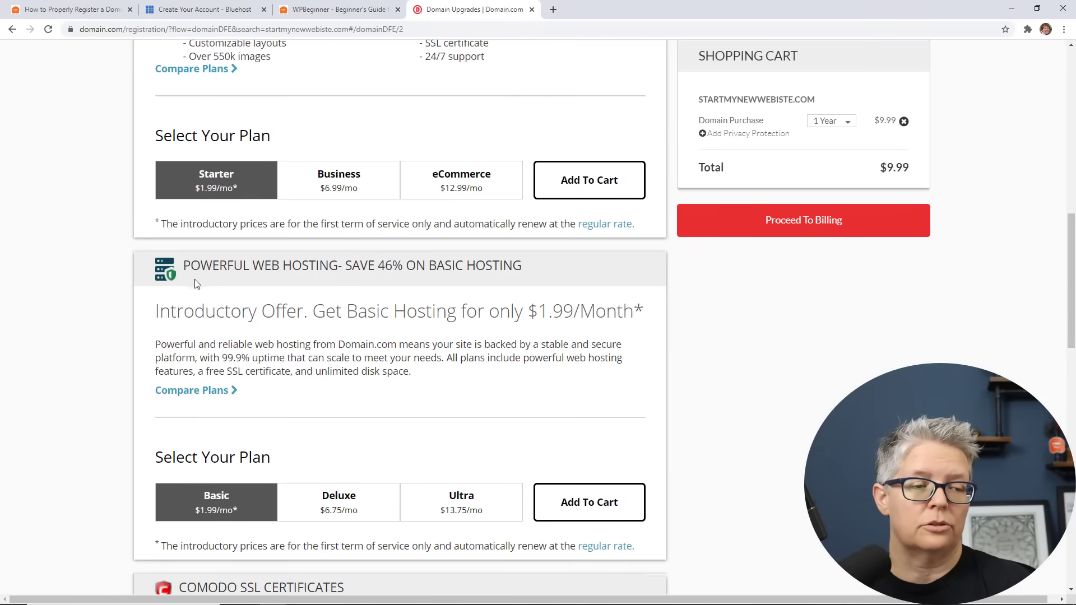
scroll(249, 285, down, 10)
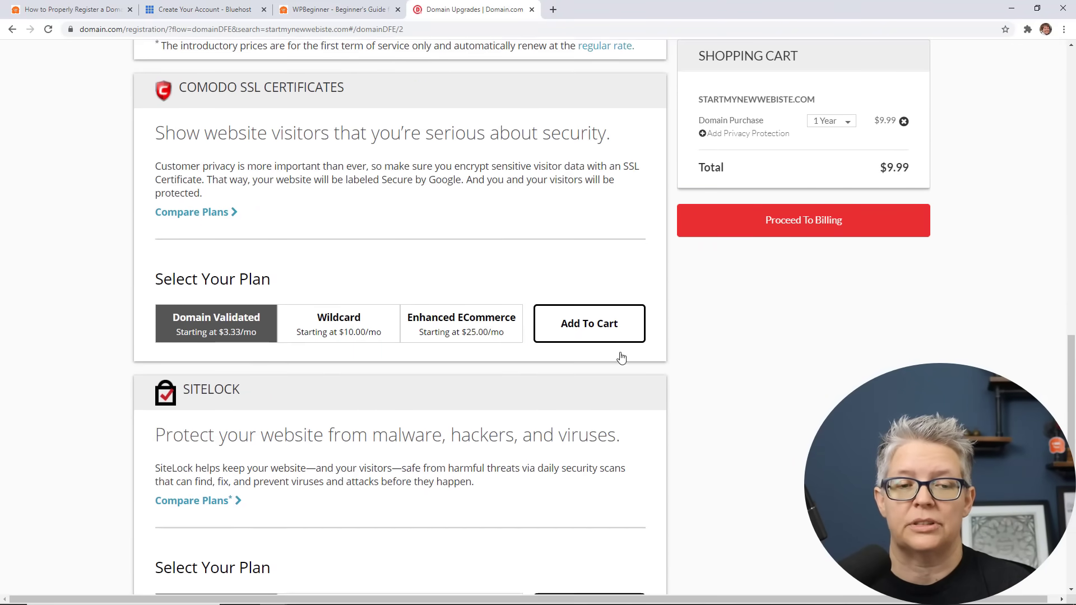
scroll(628, 362, down, 5)
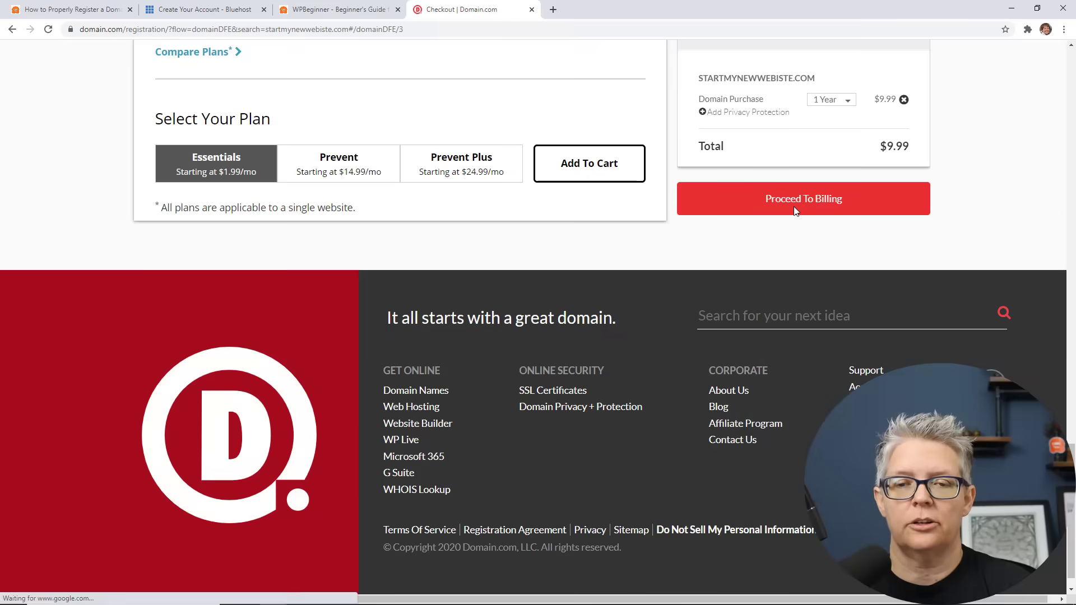
click(799, 205)
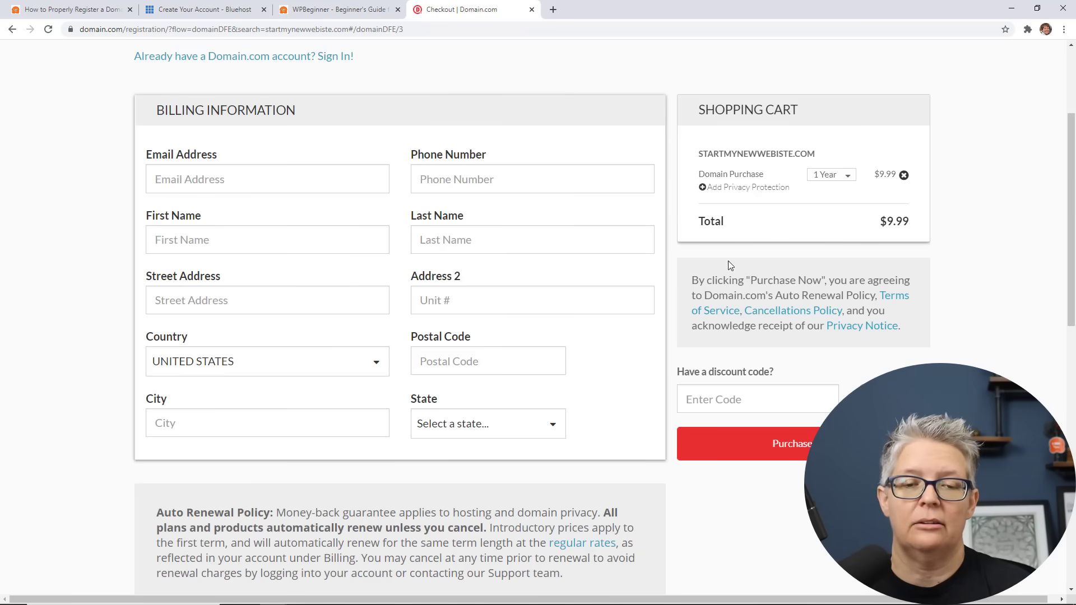
scroll(250, 361, down, 2)
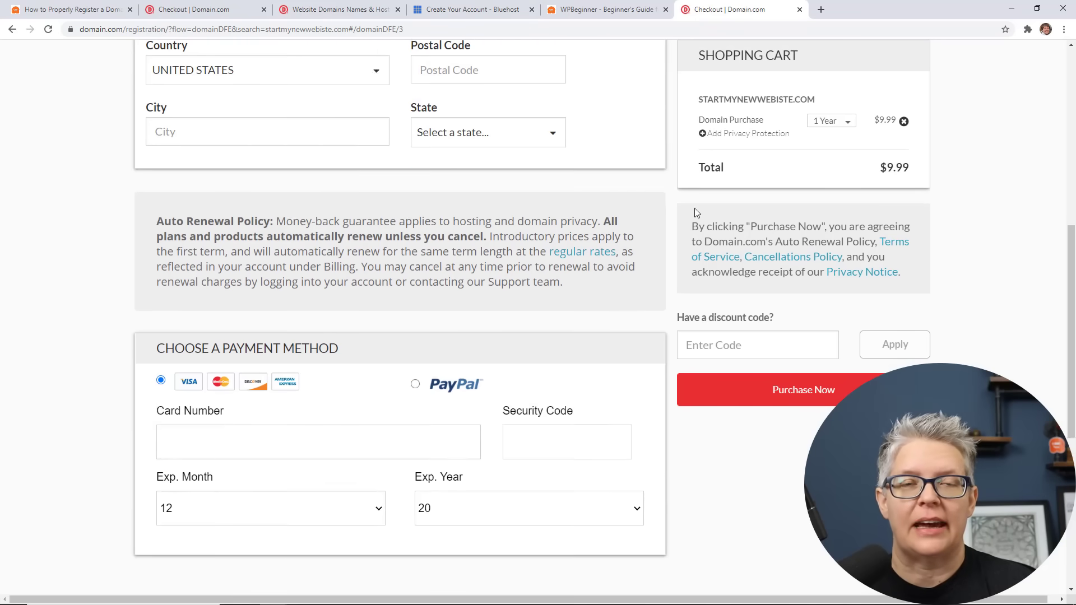
scroll(689, 210, down, 2)
scroll(689, 211, up, 3)
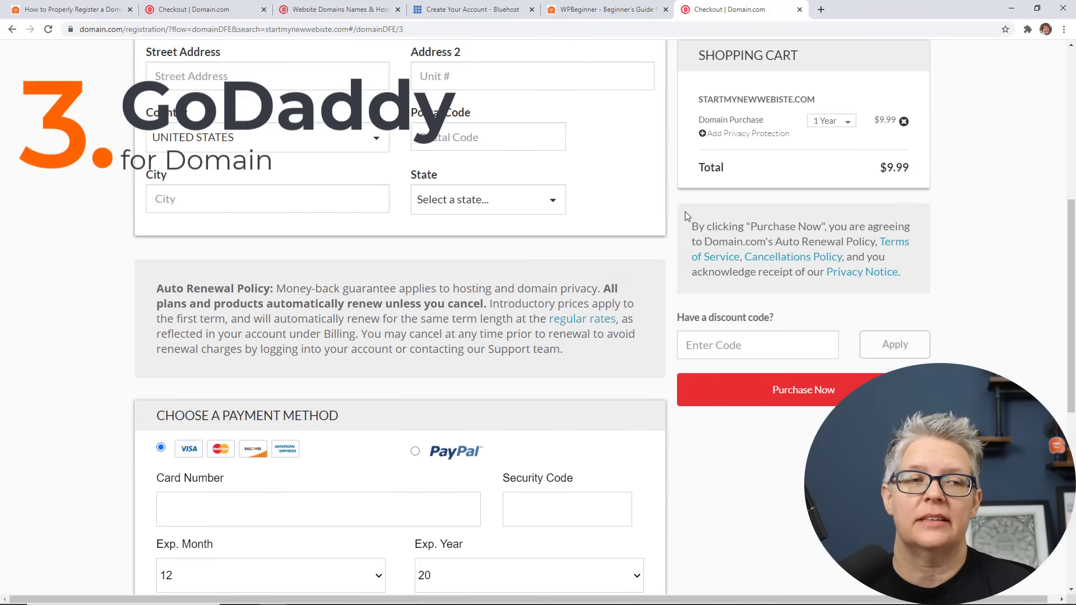
Open godaddy.com in a new tab and search for the domain startmynewwebsite.com
click(821, 9)
text(godaddy.com)
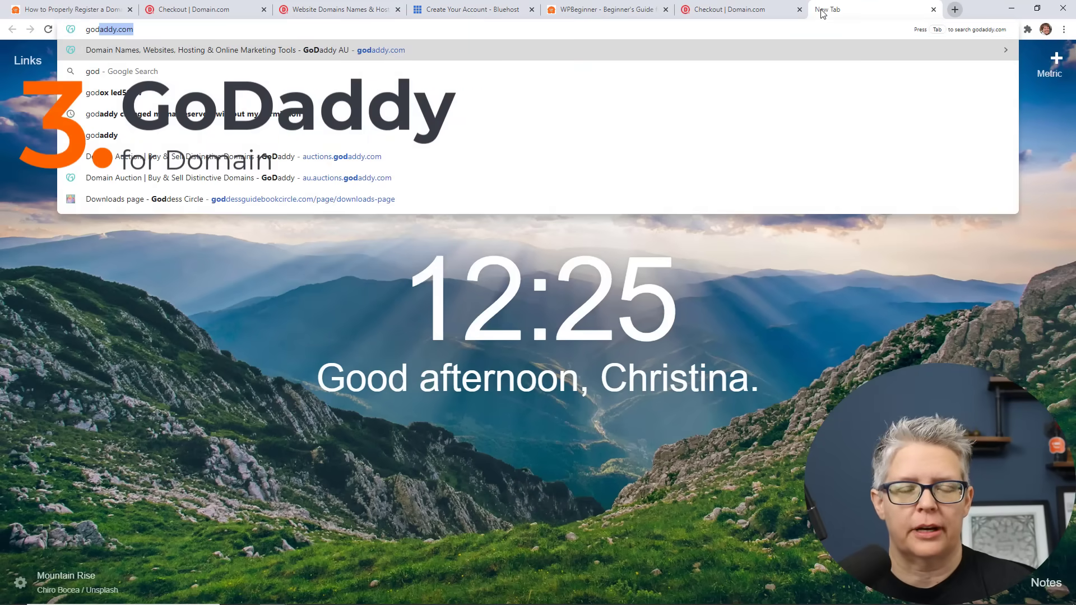
key(Return)
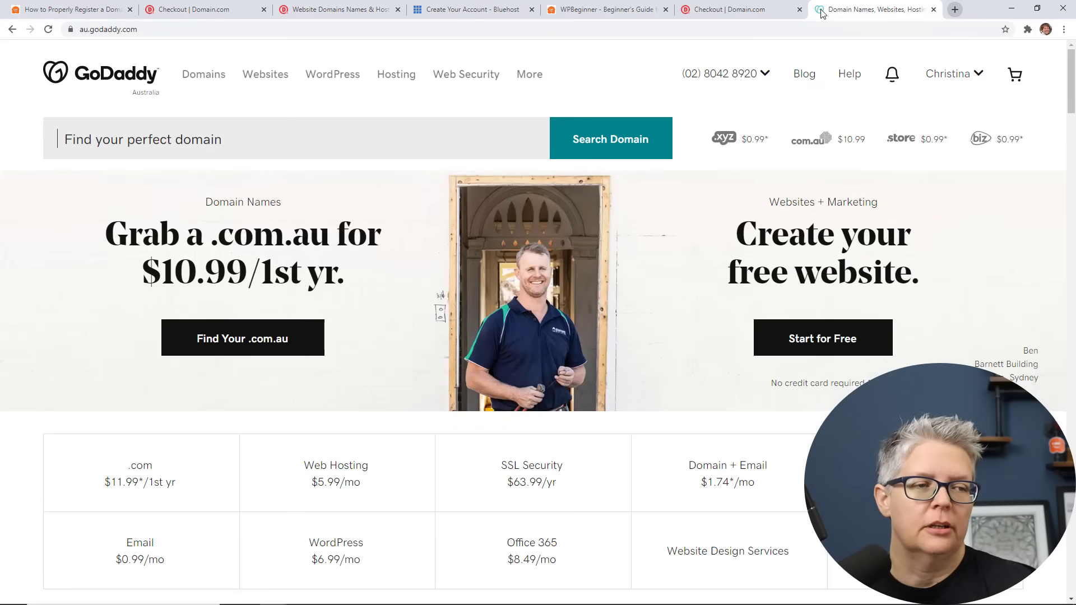
click(181, 145)
text(startmynewwebsite.com)
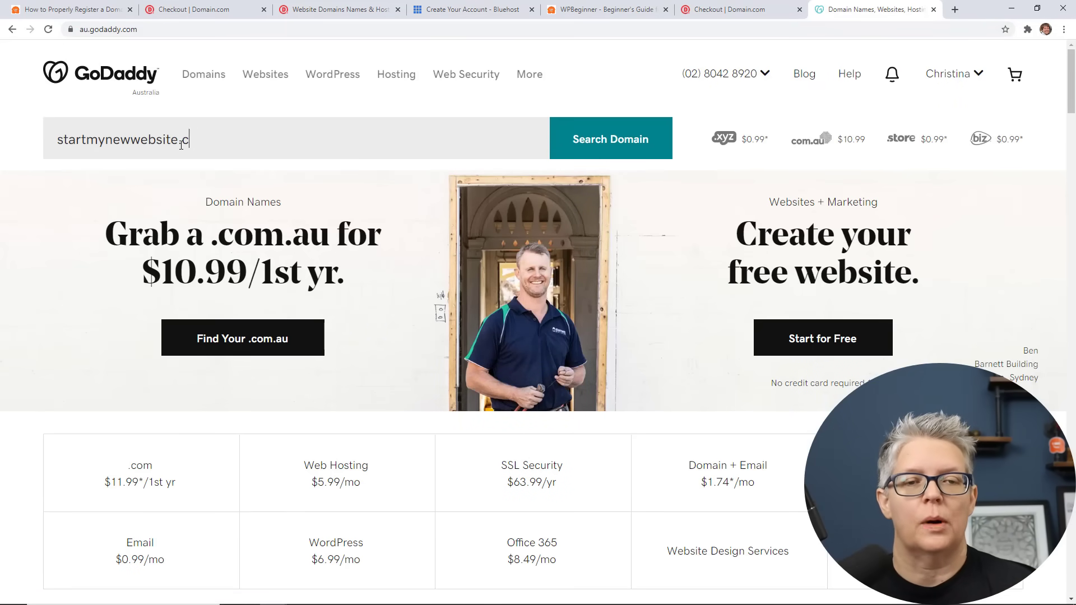
key(Return)
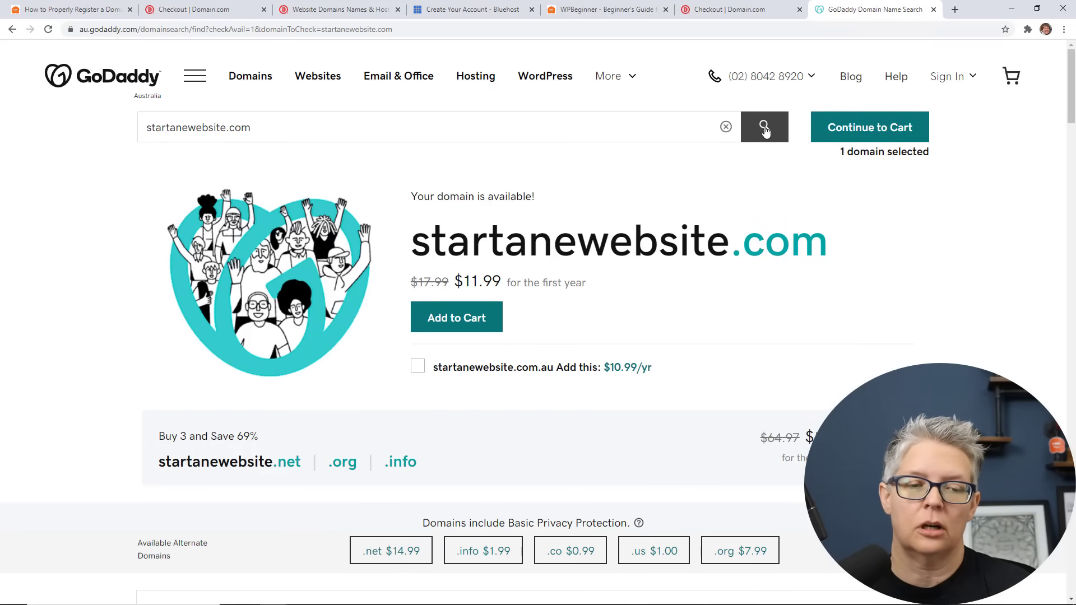
Add startanewwebsite.com to the cart for 1 year at $11.99, declining privacy protection and the free website
click(470, 323)
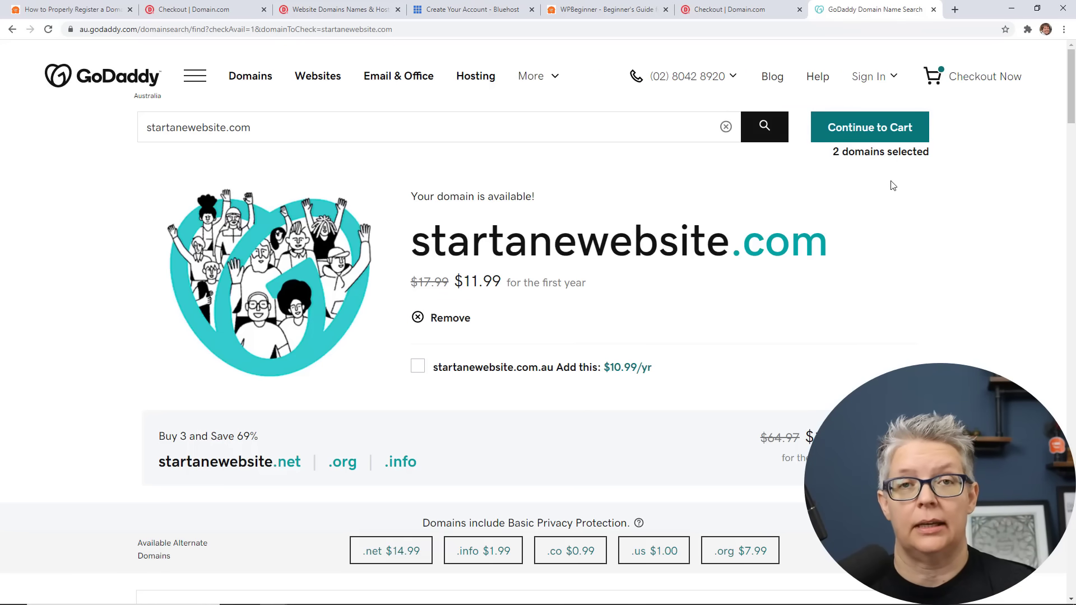
click(893, 140)
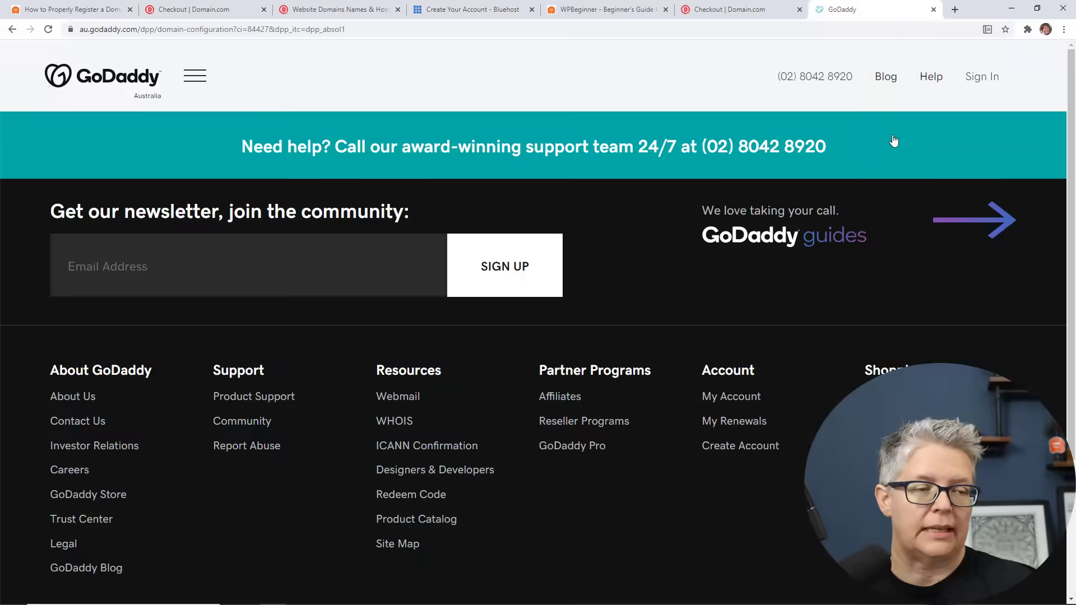
scroll(129, 269, down, 2)
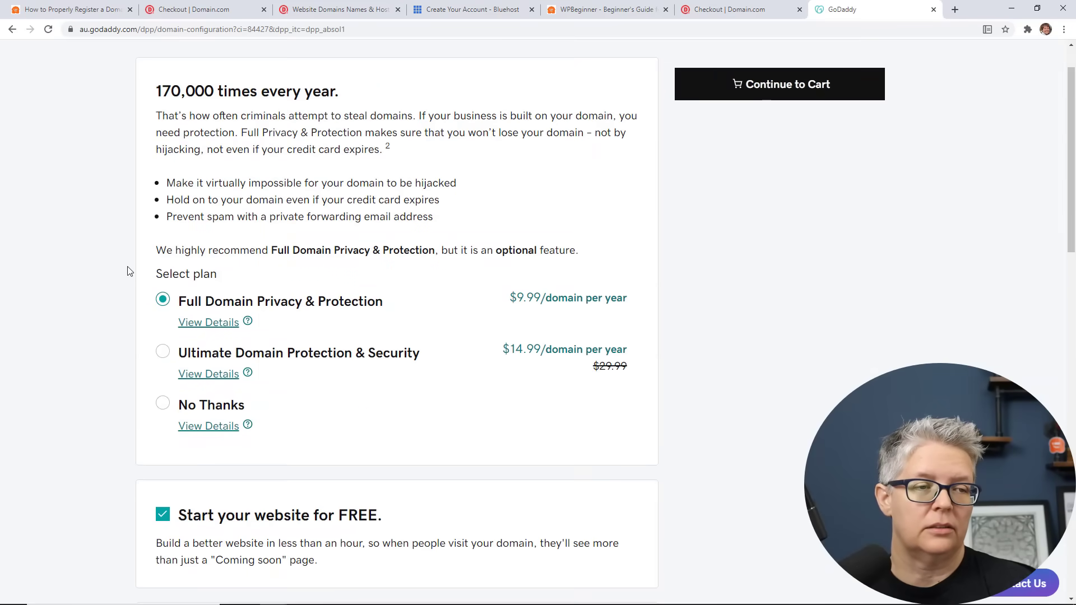
click(162, 347)
scroll(108, 344, down, 5)
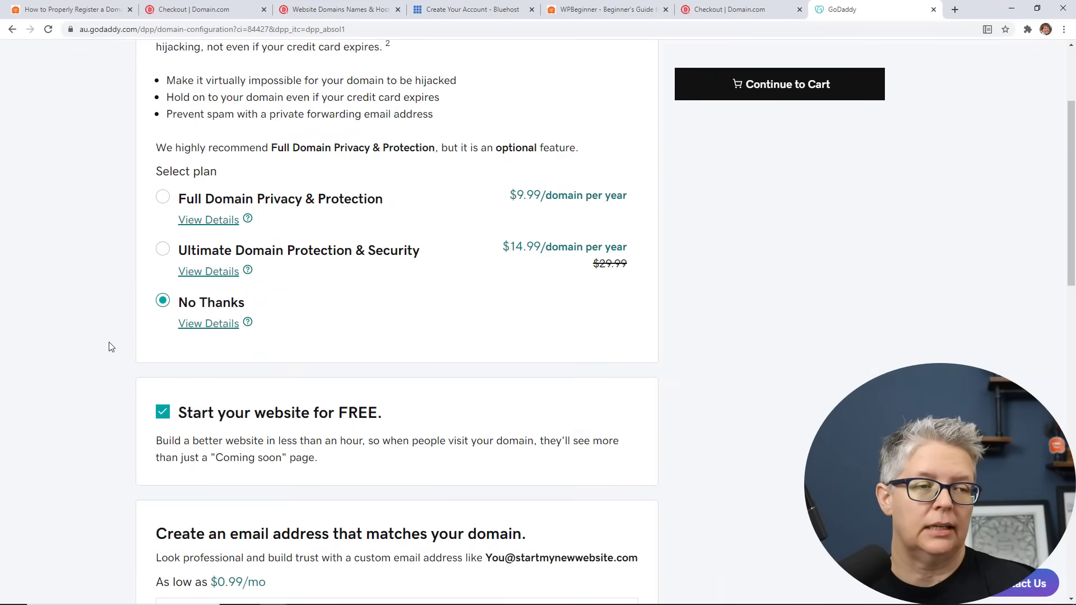
click(162, 178)
scroll(117, 234, down, 2)
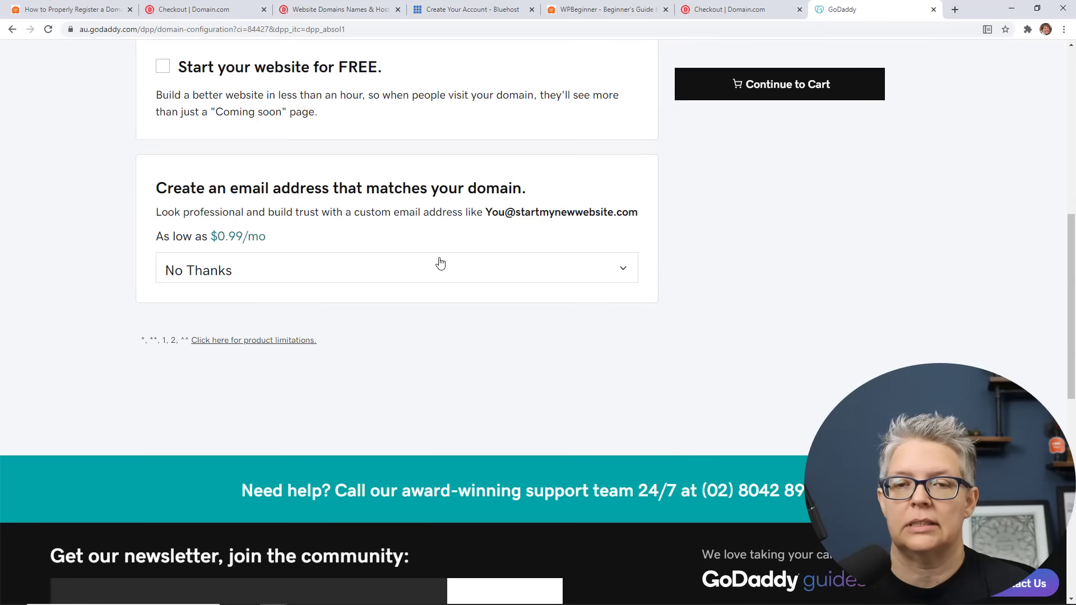
click(774, 100)
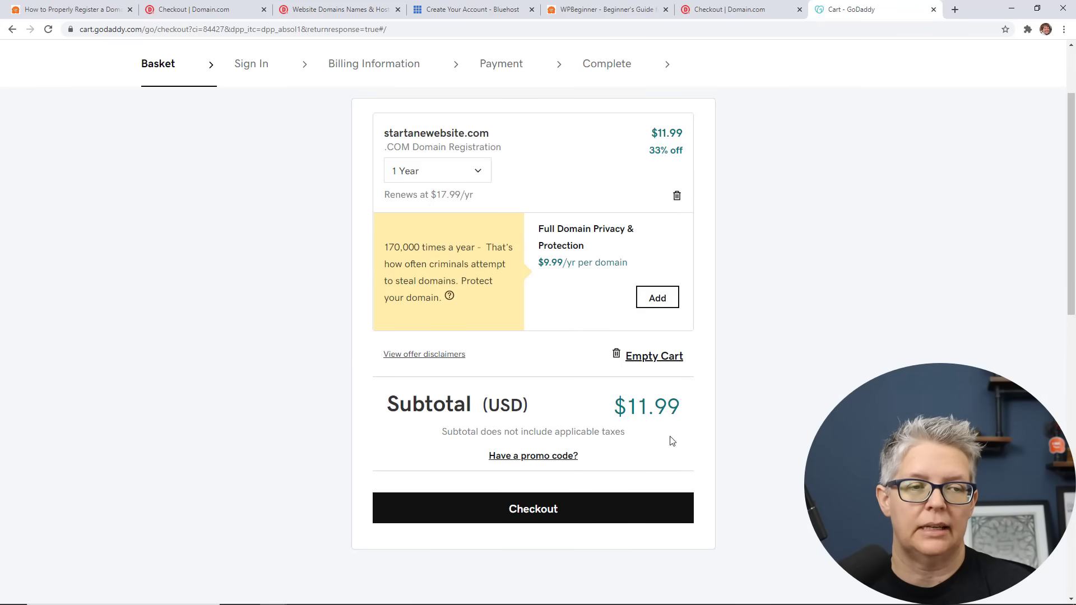
Check out the basket to reach the empty Create an Account sign-in form
click(536, 511)
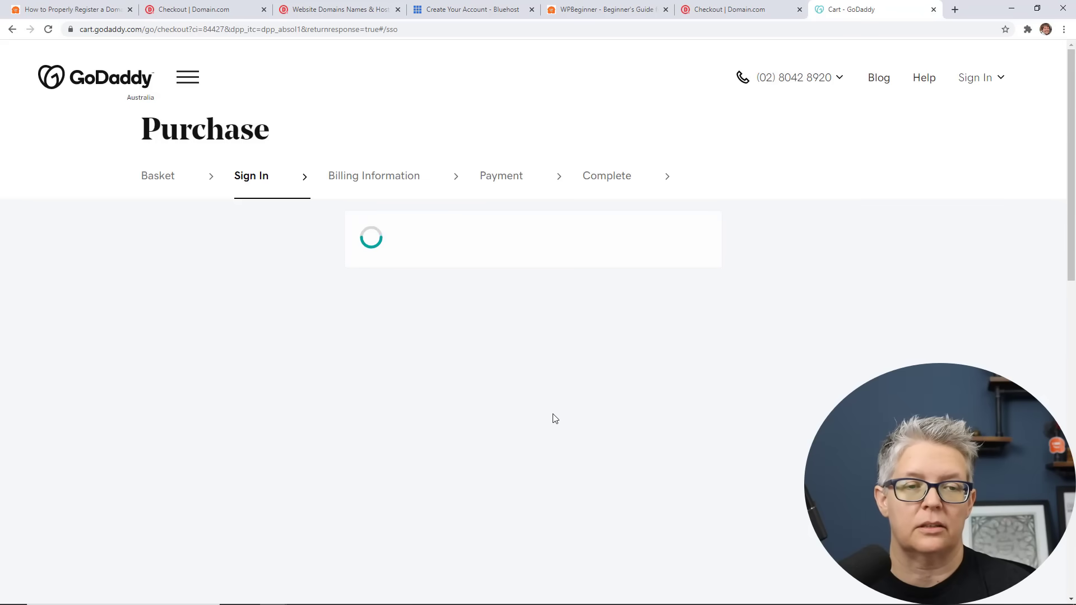
scroll(307, 351, down, 2)
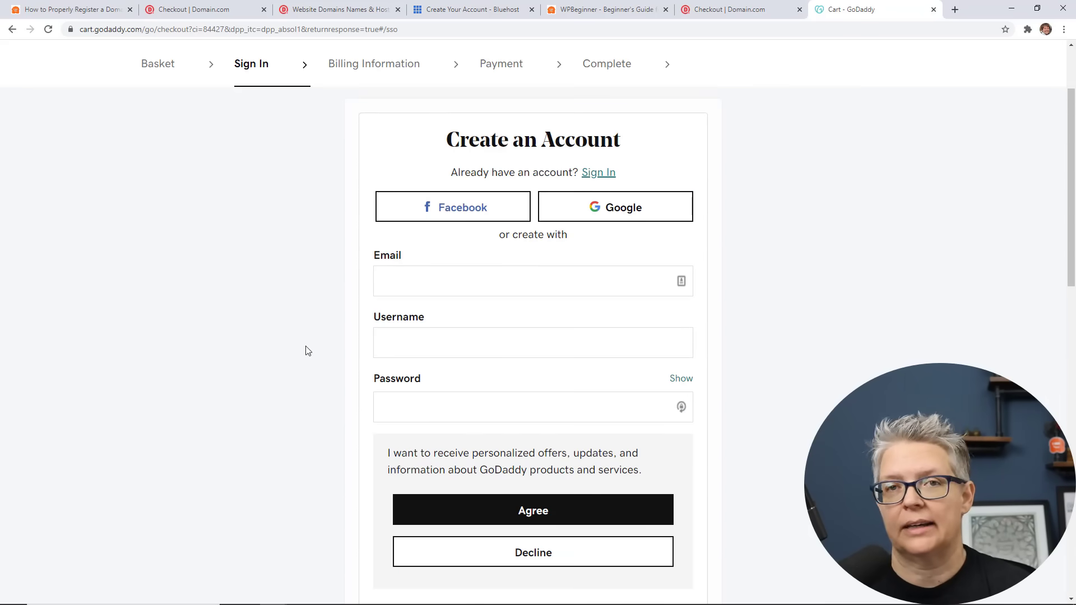
scroll(309, 348, down, 2)
scroll(311, 347, down, 2)
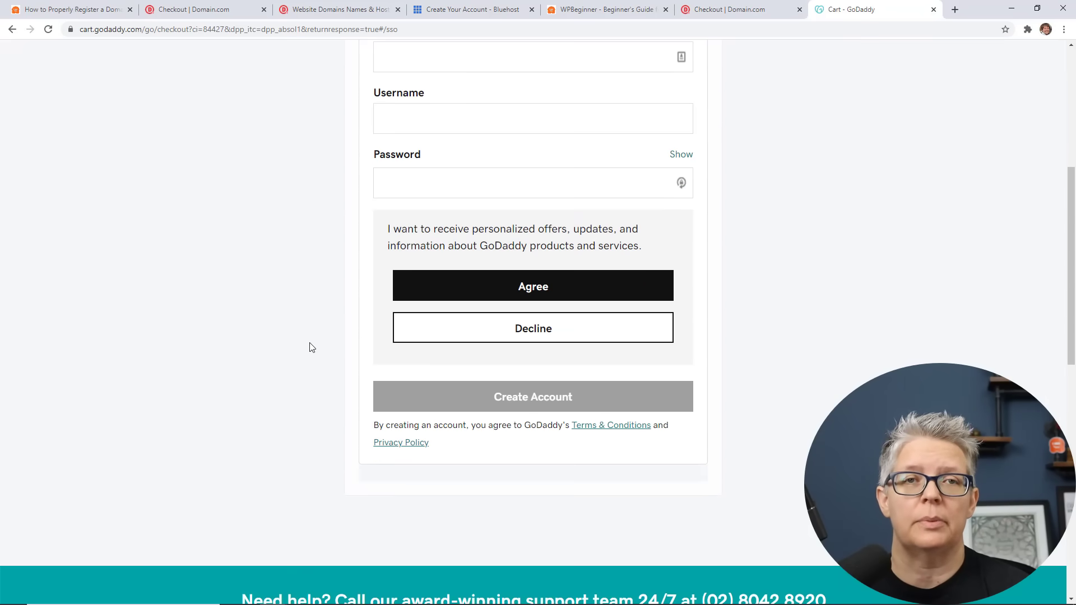
scroll(311, 347, up, 5)
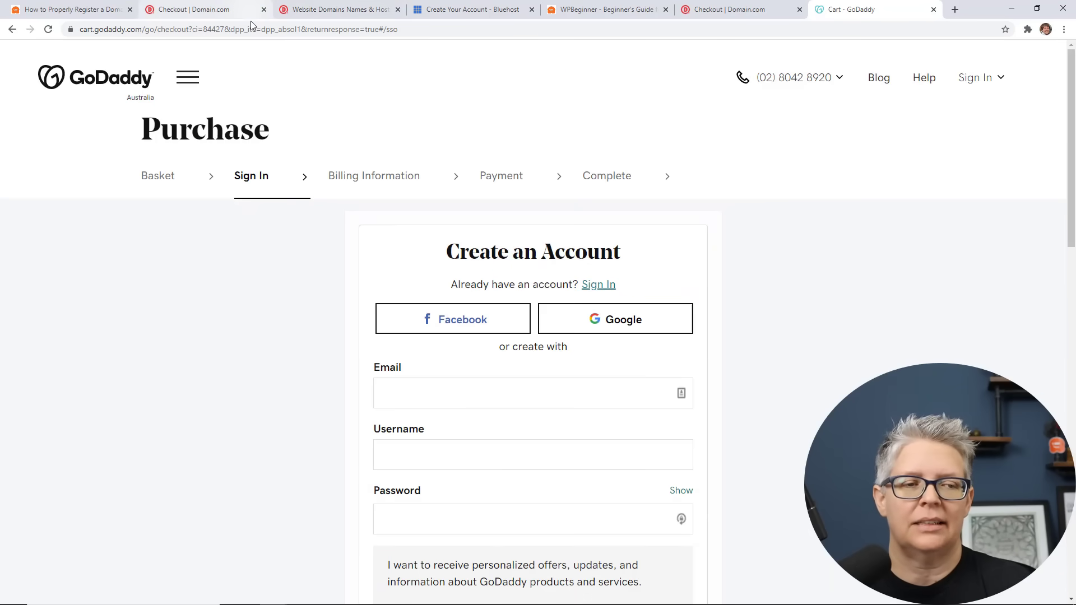